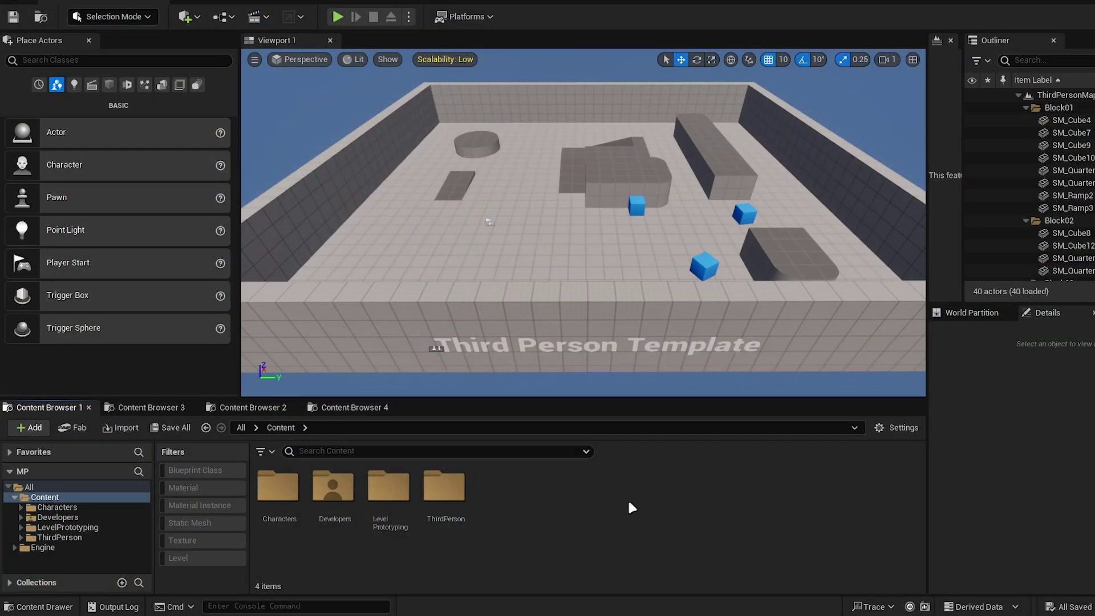
Add the Starter Content pack to the project.
{"action": "left_click", "coordinate": [23, 428]}
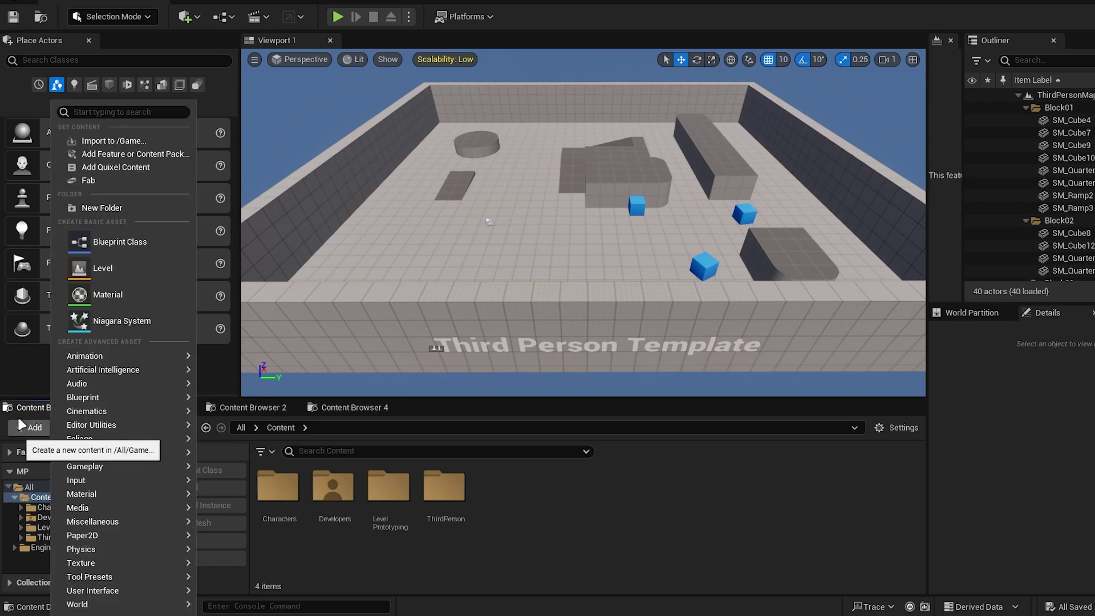
{"action": "left_click", "coordinate": [134, 154]}
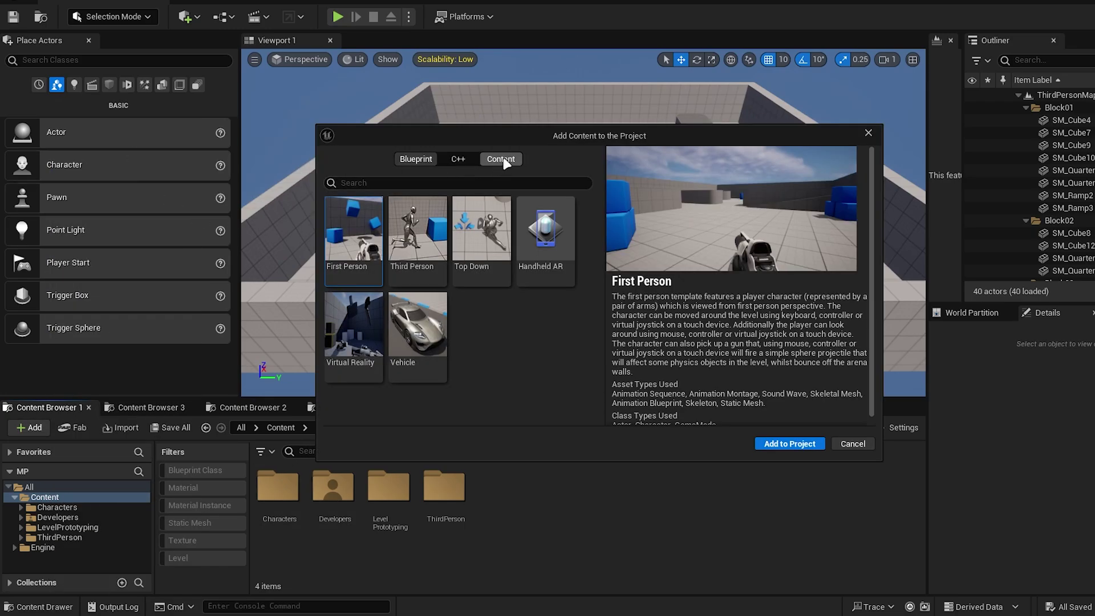
{"action": "left_click", "coordinate": [504, 162]}
{"action": "left_click", "coordinate": [769, 446]}
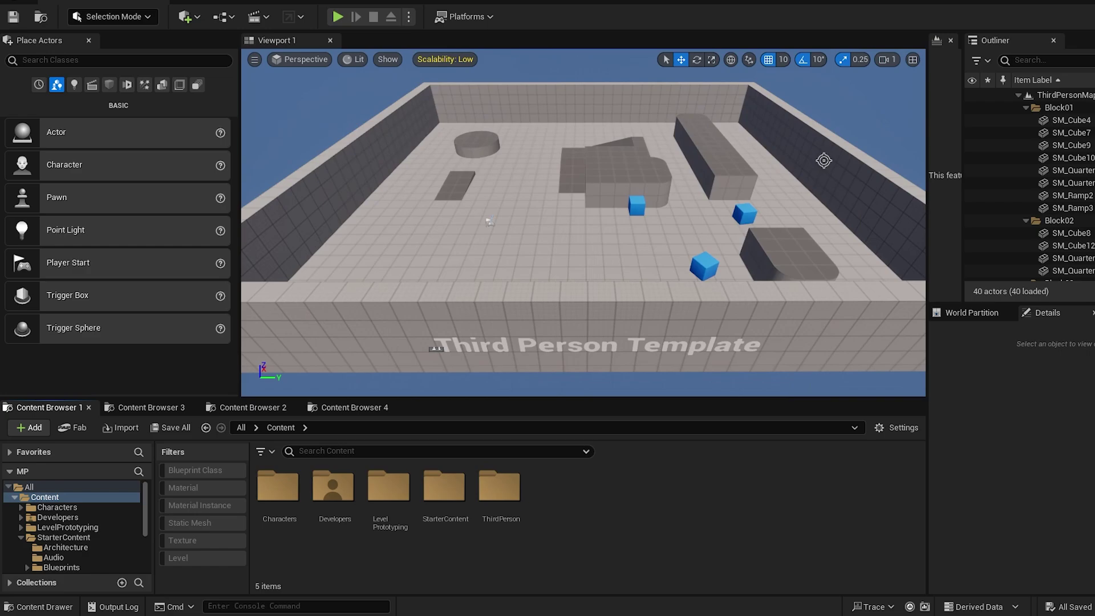
Search the content for "door", open the SM_Door static mesh and add a box simplified collision to it.
{"action": "left_click", "coordinate": [302, 455]}
{"action": "type", "text": "door"}
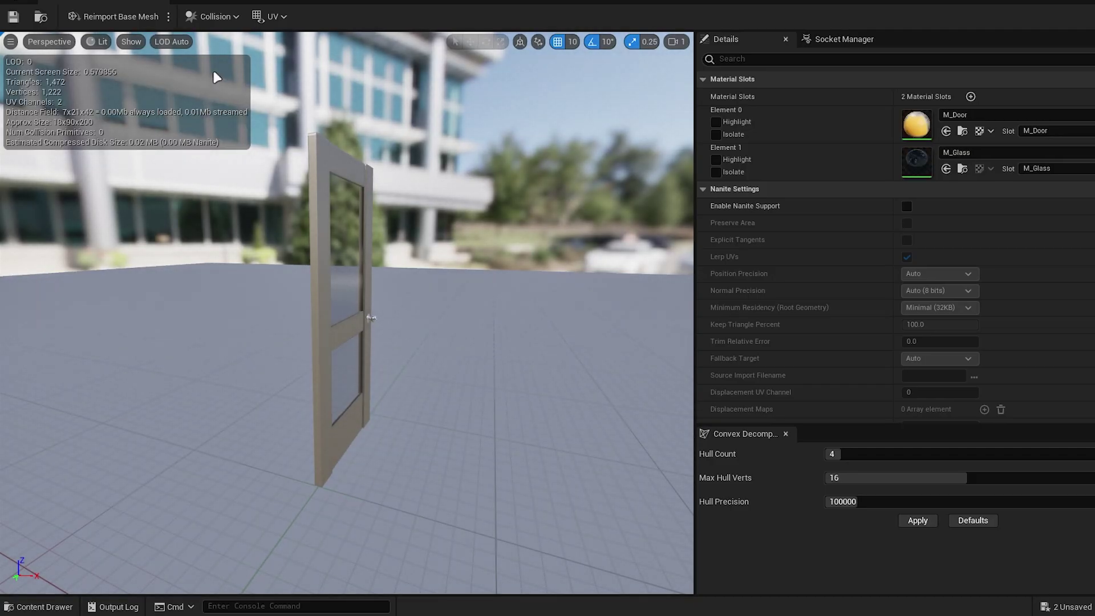
{"action": "left_click", "coordinate": [50, 42]}
{"action": "left_click", "coordinate": [234, 16]}
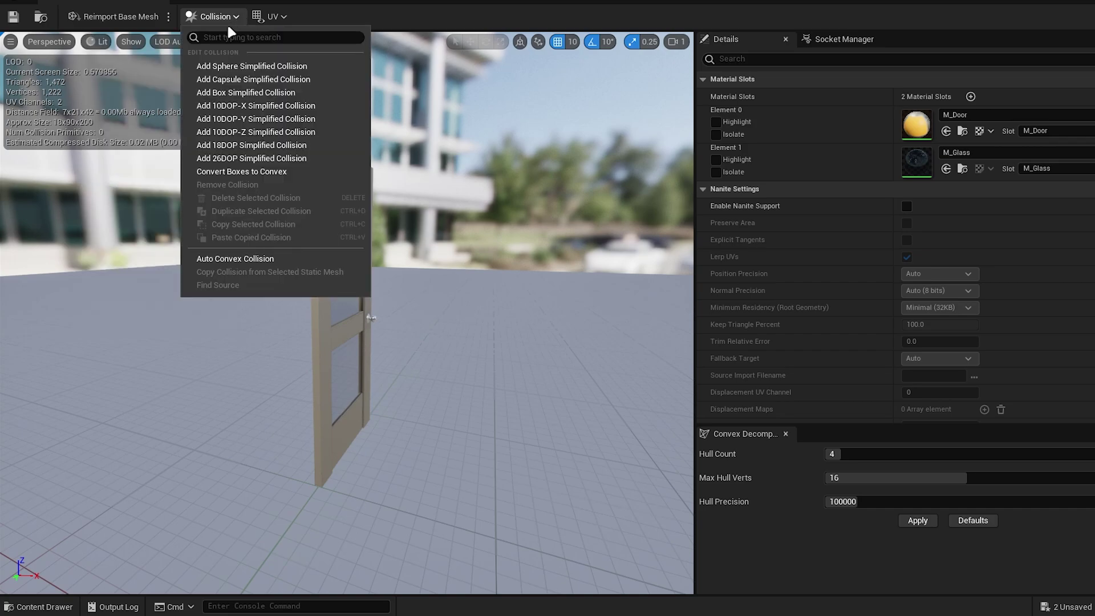
{"action": "left_click", "coordinate": [253, 95]}
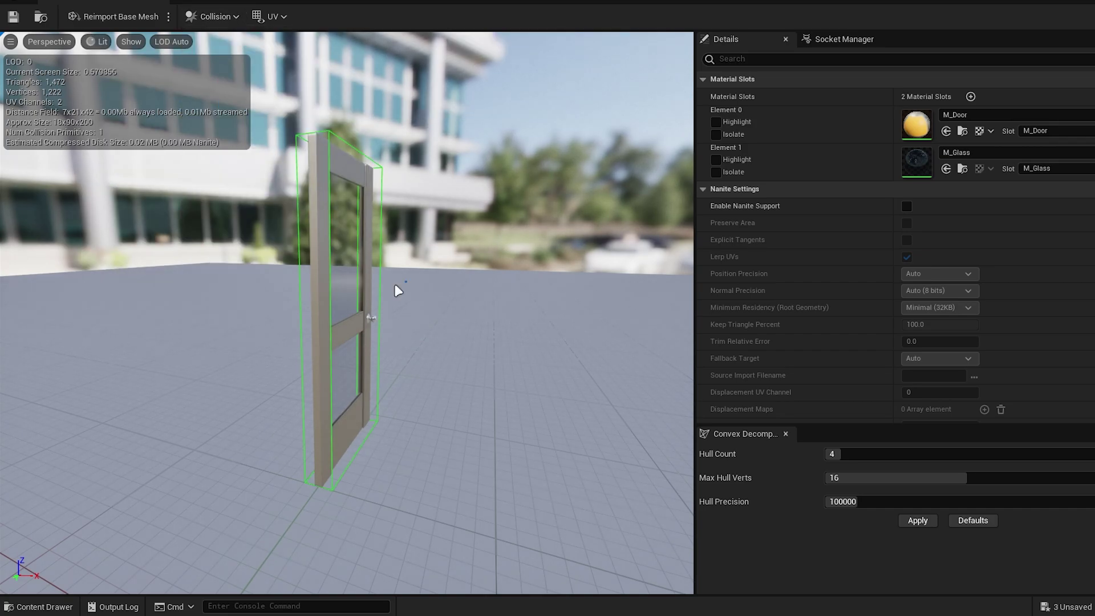
Scale the door's collision box thinner along X to fit the panel thickness and shift it slightly into alignment.
{"action": "left_click", "coordinate": [329, 209]}
{"action": "right_click_drag", "start_coordinate": [329, 212], "coordinate": [411, 264]}
{"action": "left_click_drag", "start_coordinate": [412, 264], "coordinate": [397, 264]}
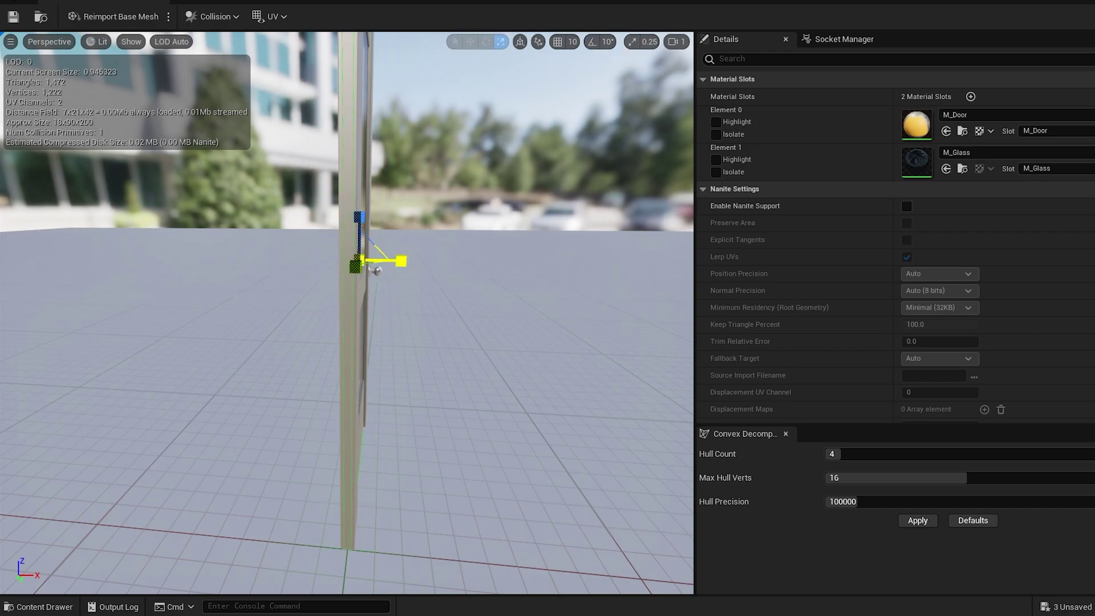
{"action": "right_click_drag", "start_coordinate": [467, 344], "coordinate": [565, 377]}
{"action": "scroll", "coordinate": [467, 345], "scroll_direction": "down", "scroll_amount": 1}
{"action": "key", "text": "w"}
{"action": "left_click_drag", "start_coordinate": [382, 303], "coordinate": [379, 303]}
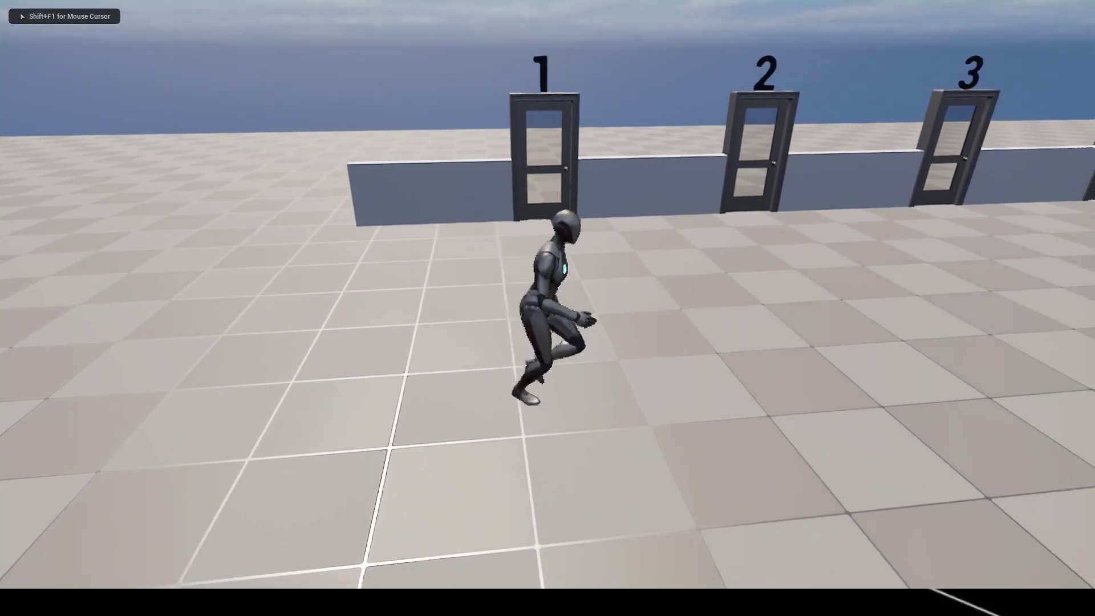
Run the character through door 1 from both sides to examine how the physics door swings.
{"action": "key", "text": "w"}
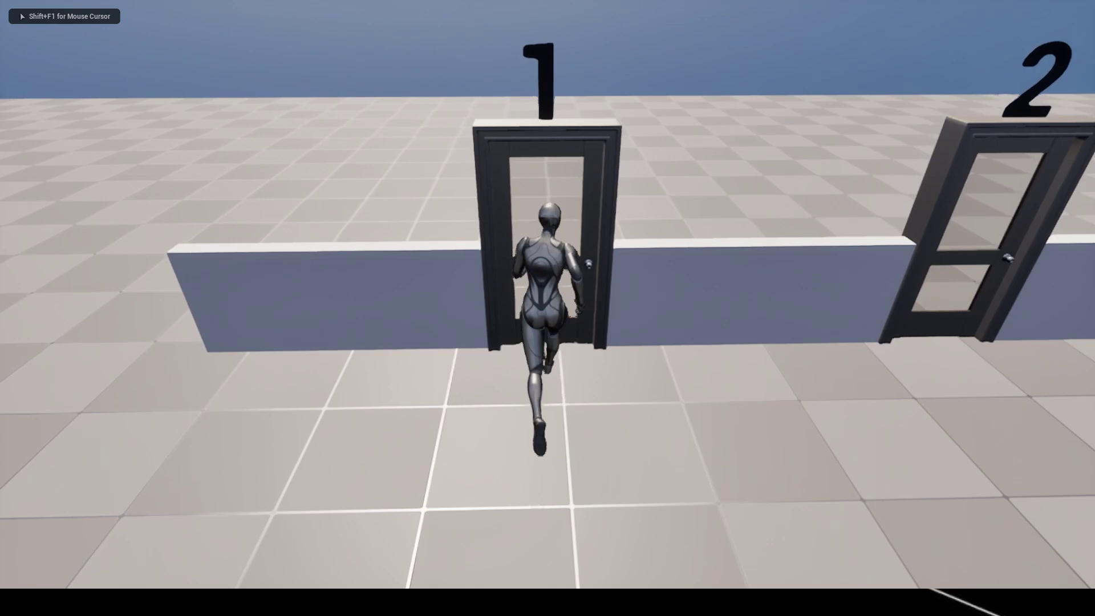
{"action": "key", "text": "s"}
{"action": "key", "text": "w"}
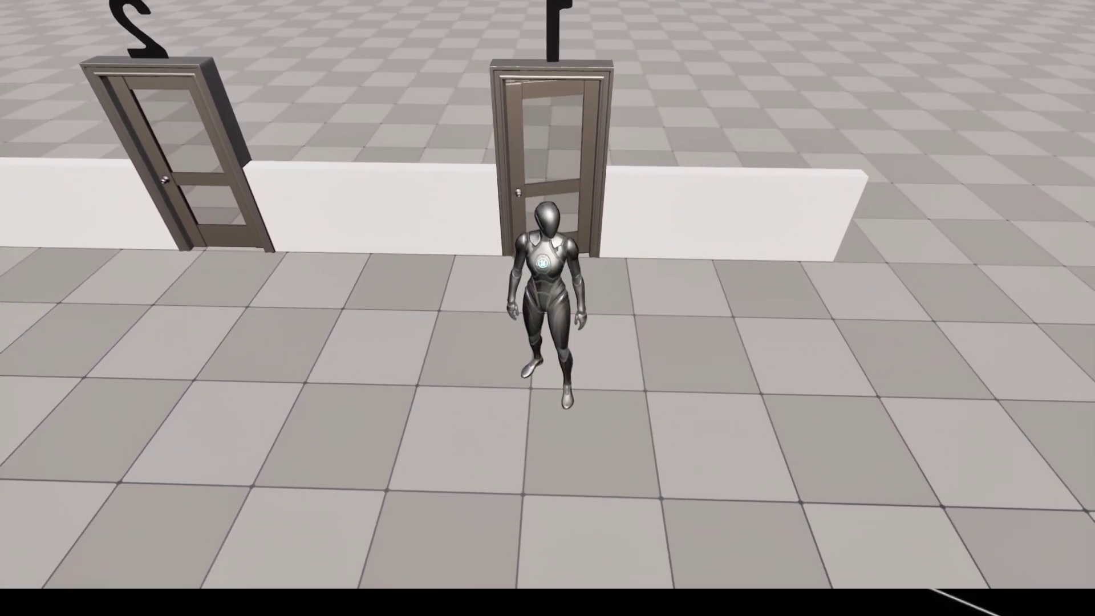
{"action": "key", "text": "w"}
{"action": "key", "text": "w"}
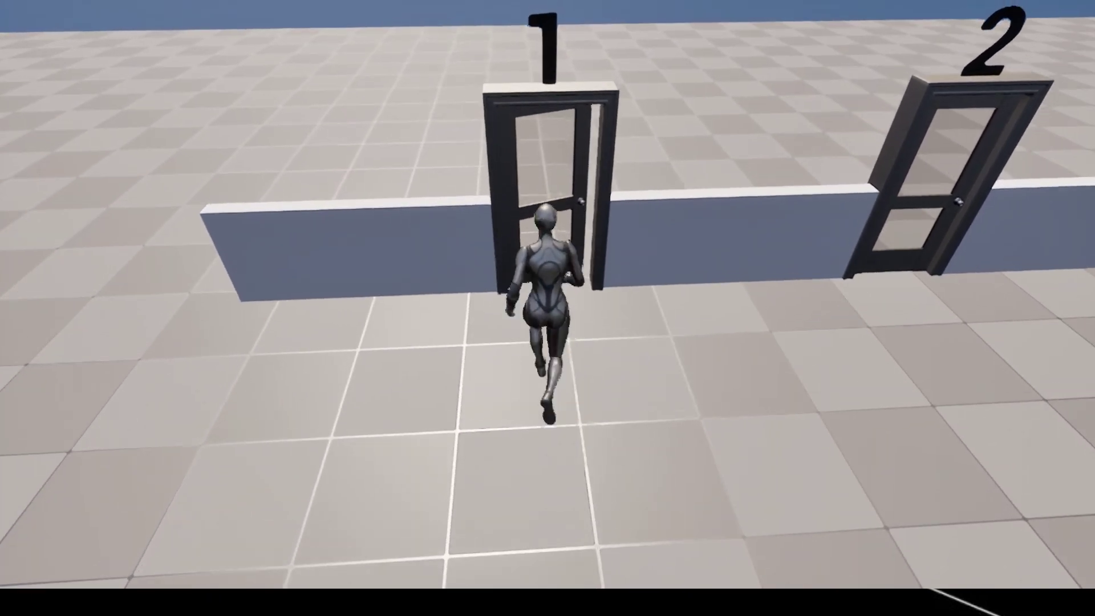
{"action": "key", "text": "s"}
{"action": "key", "text": "d"}
{"action": "key", "text": "w"}
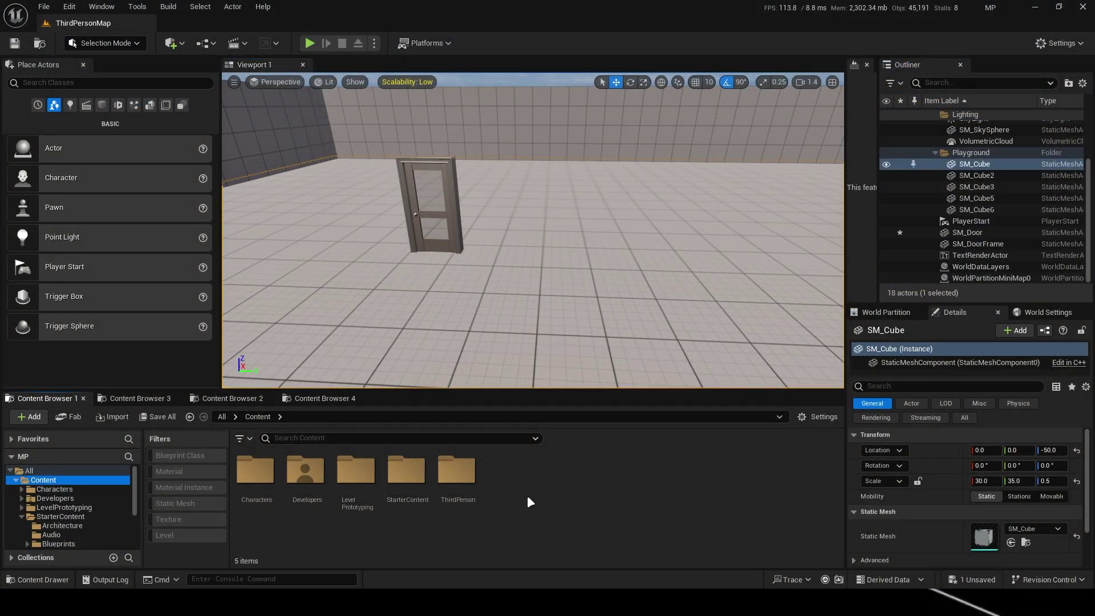
Create a folder named Doors in the Content folder.
{"action": "right_click", "coordinate": [530, 501]}
{"action": "left_click", "coordinate": [571, 128]}
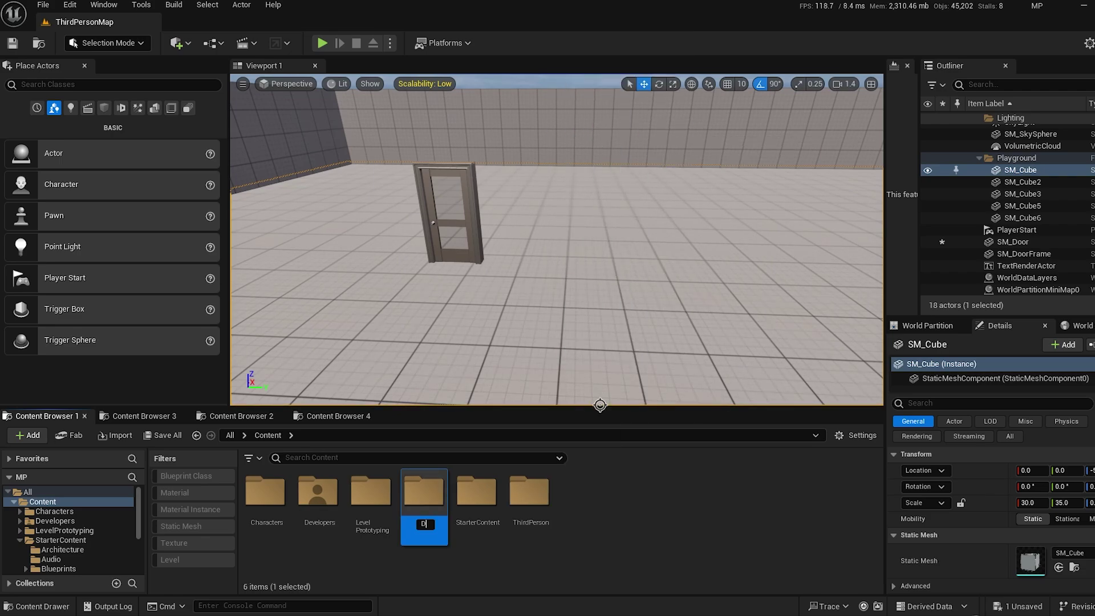
{"action": "key", "text": "Return"}
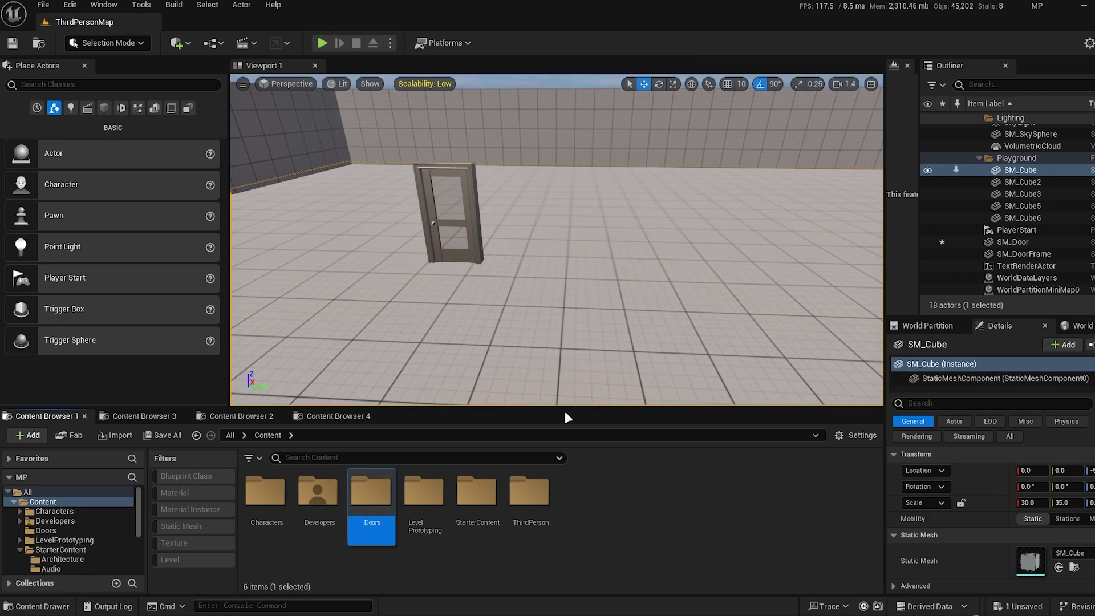
Create a subfolder named Door_ph_01 inside the Doors folder.
{"action": "double_click", "coordinate": [388, 499]}
{"action": "right_click", "coordinate": [388, 496]}
{"action": "left_click", "coordinate": [433, 108]}
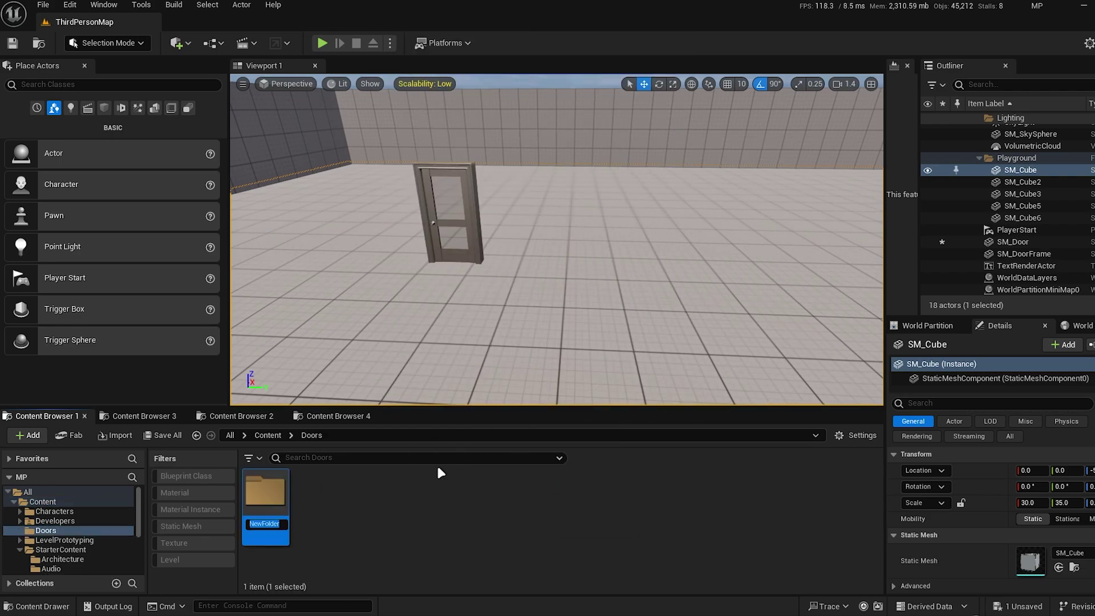
{"action": "type", "text": "Door_01"}
{"action": "key", "text": "Return"}
{"action": "type", "text": "ph_0"}
{"action": "key", "text": "Return"}
Create an Actor Blueprint class named BP_P_Door inside Door_ph_01 and open it for editing.
{"action": "double_click", "coordinate": [266, 526]}
{"action": "right_click", "coordinate": [344, 520]}
{"action": "left_click", "coordinate": [387, 162]}
{"action": "left_click", "coordinate": [450, 228]}
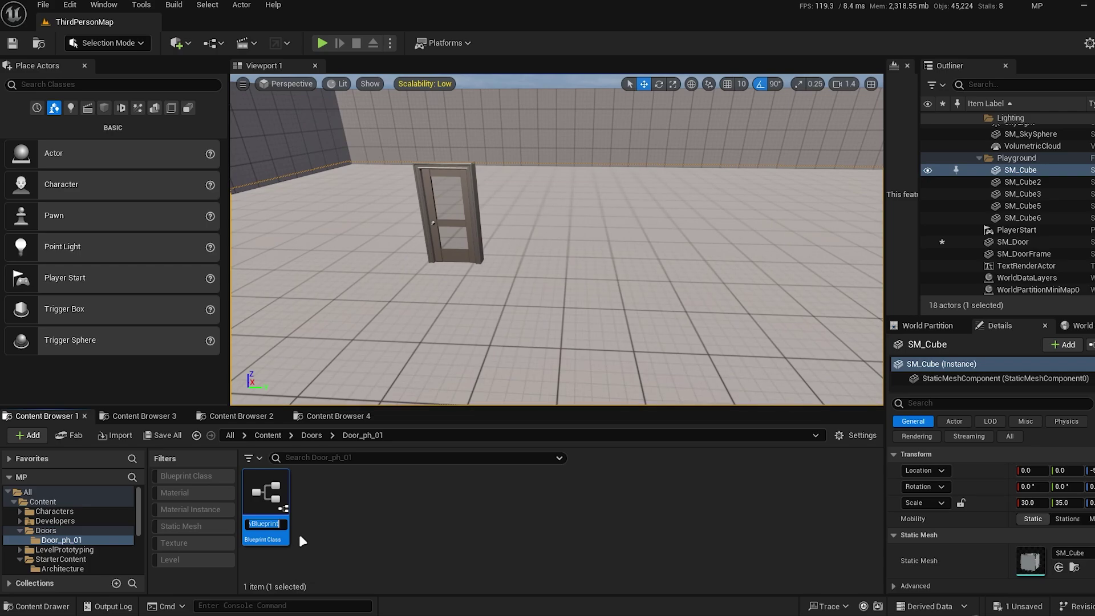
{"action": "type", "text": "BP_P_Door"}
{"action": "key", "text": "Return"}
{"action": "double_click", "coordinate": [268, 491]}
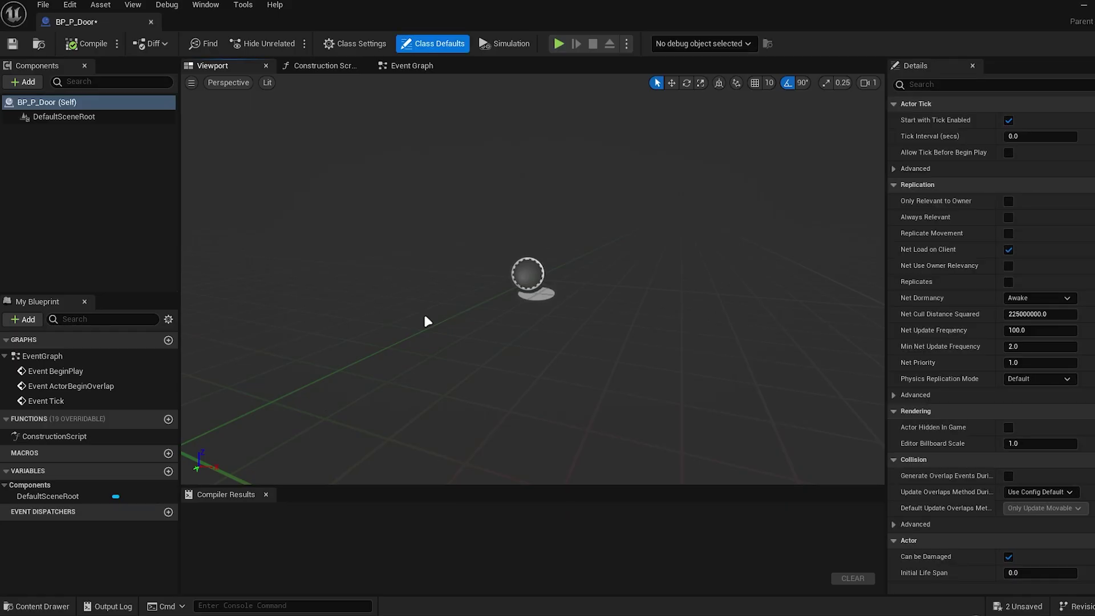
Search the project content for "door" and add the SM_DoorFrame mesh as a component under DefaultSceneRoot.
{"action": "left_click", "coordinate": [37, 606]}
{"action": "left_click", "coordinate": [383, 482]}
{"action": "type", "text": "door"}
{"action": "key", "text": "Return"}
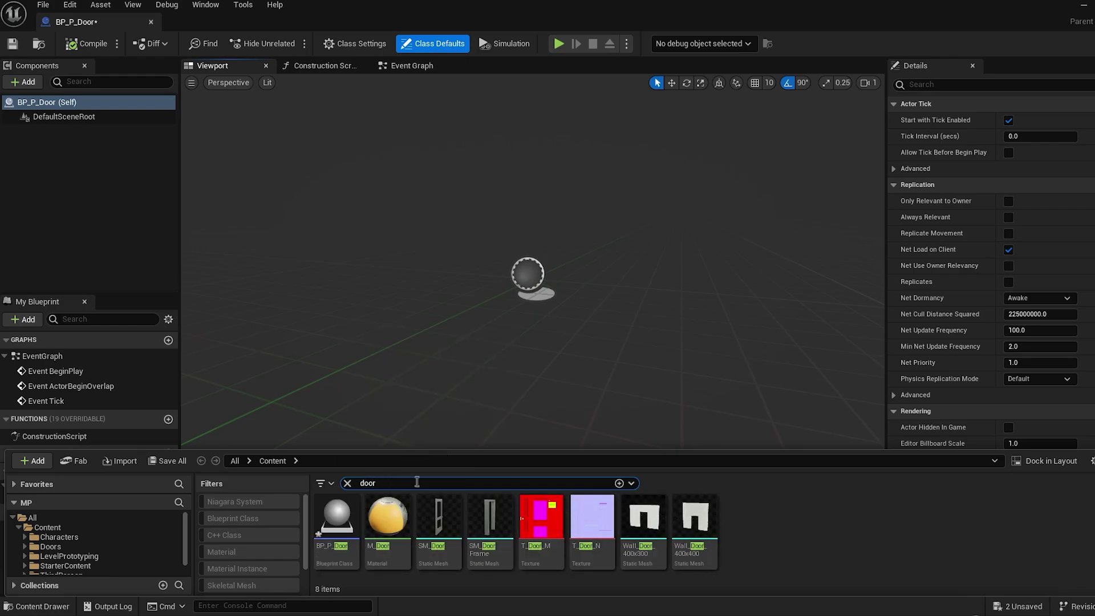
{"action": "left_click", "coordinate": [451, 523]}
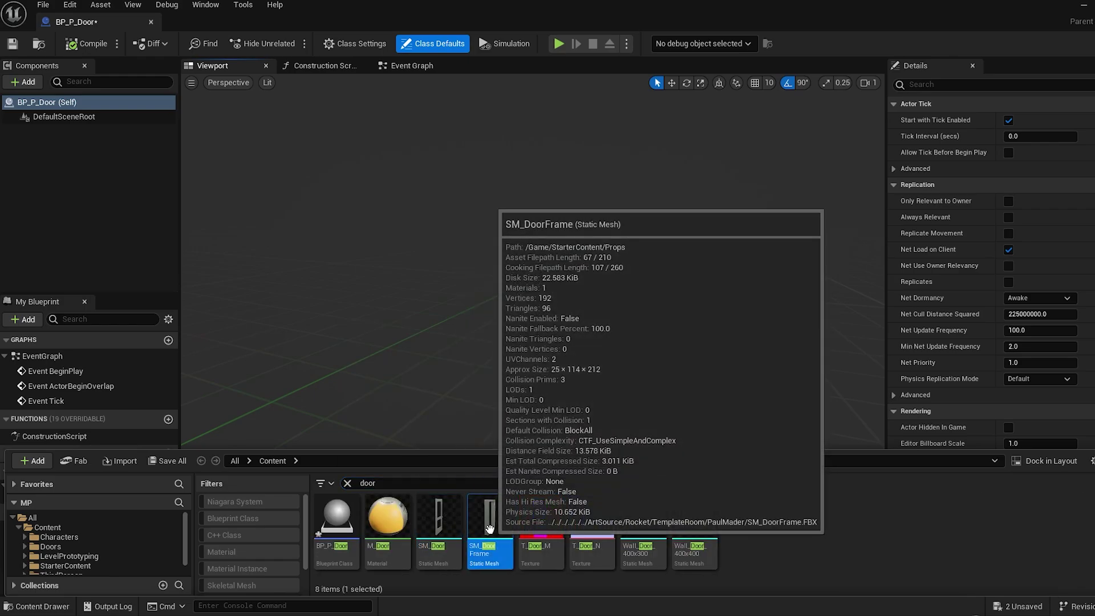
{"action": "left_click_drag", "start_coordinate": [489, 516], "coordinate": [63, 116]}
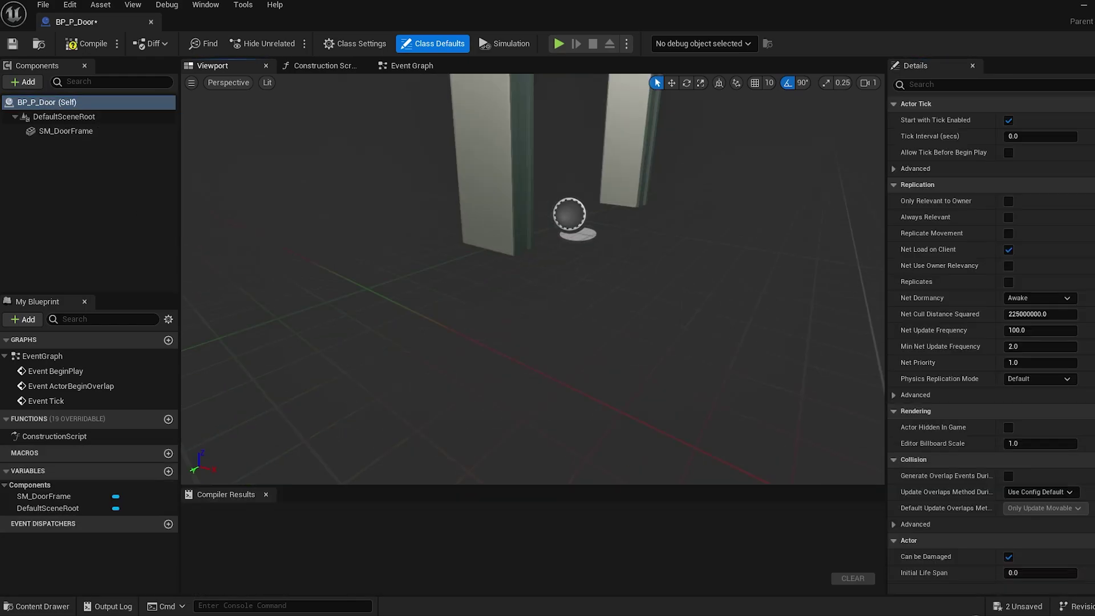
Add the SM_Door mesh under DefaultSceneRoot and move it along Y to about 45.28 so it fits inside the frame.
{"action": "left_click", "coordinate": [37, 606]}
{"action": "left_click_drag", "start_coordinate": [439, 516], "coordinate": [85, 131]}
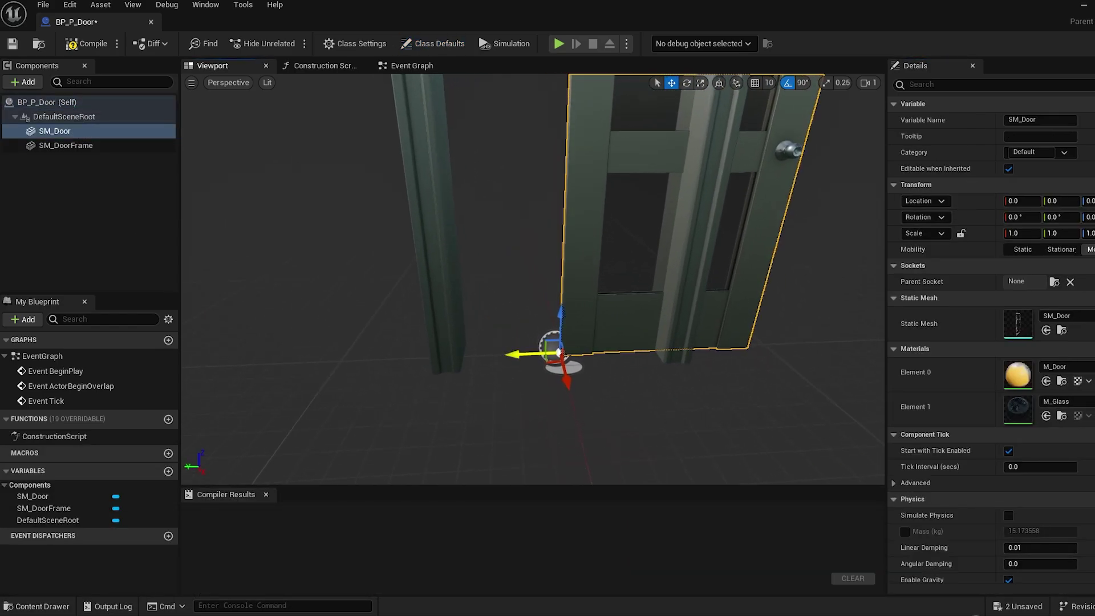
{"action": "left_click_drag", "start_coordinate": [509, 354], "coordinate": [405, 360]}
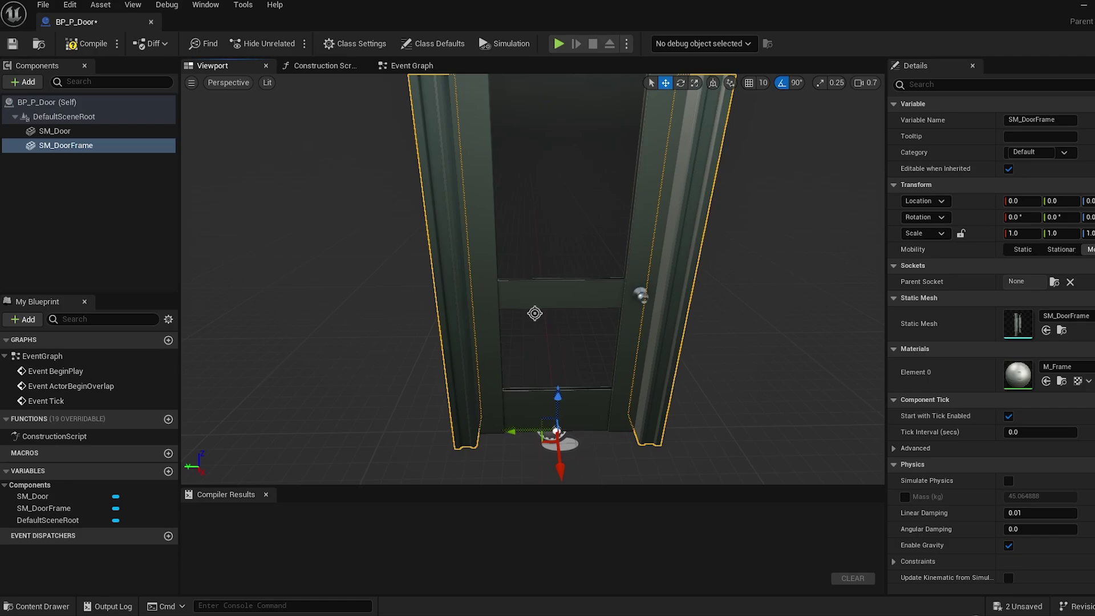
Add a Physics Constraint component as a child of SM_Door, keeping its default name.
{"action": "left_click", "coordinate": [59, 134]}
{"action": "left_click", "coordinate": [26, 81]}
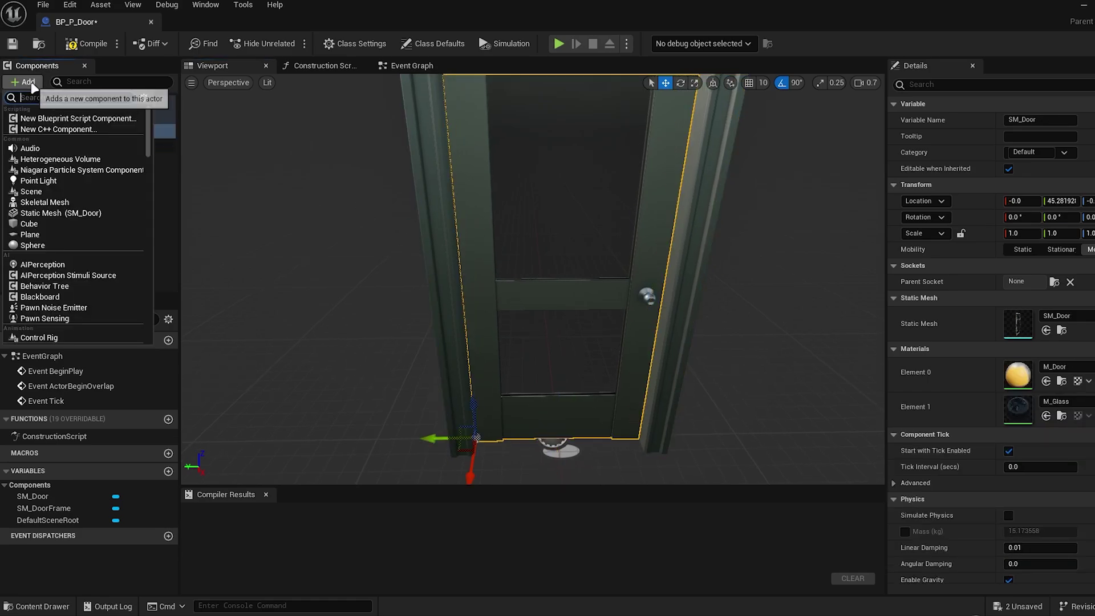
{"action": "type", "text": "p"}
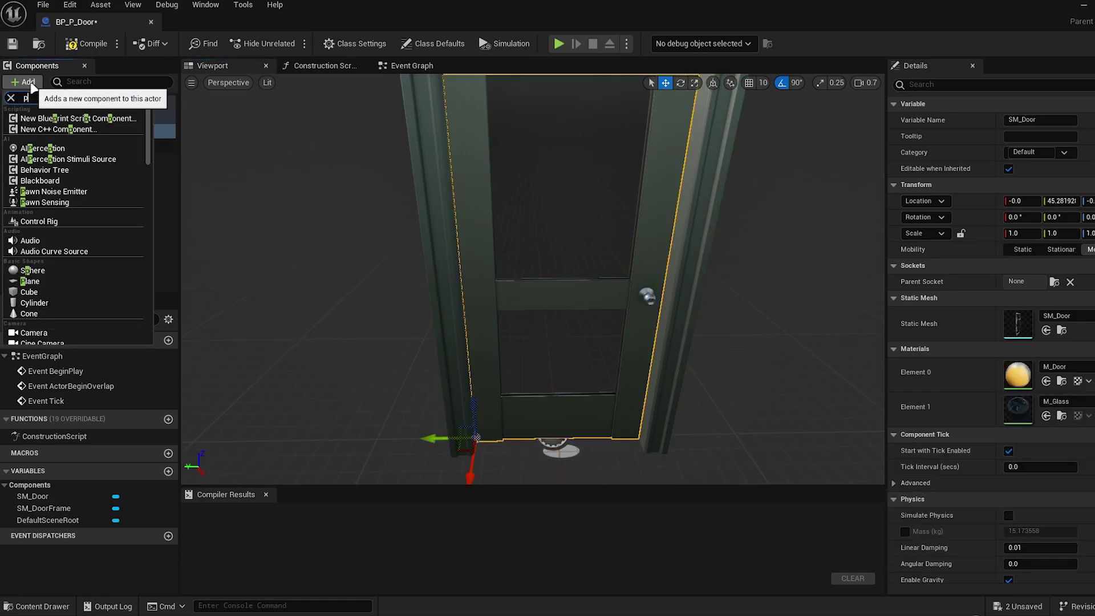
{"action": "type", "text": "hys"}
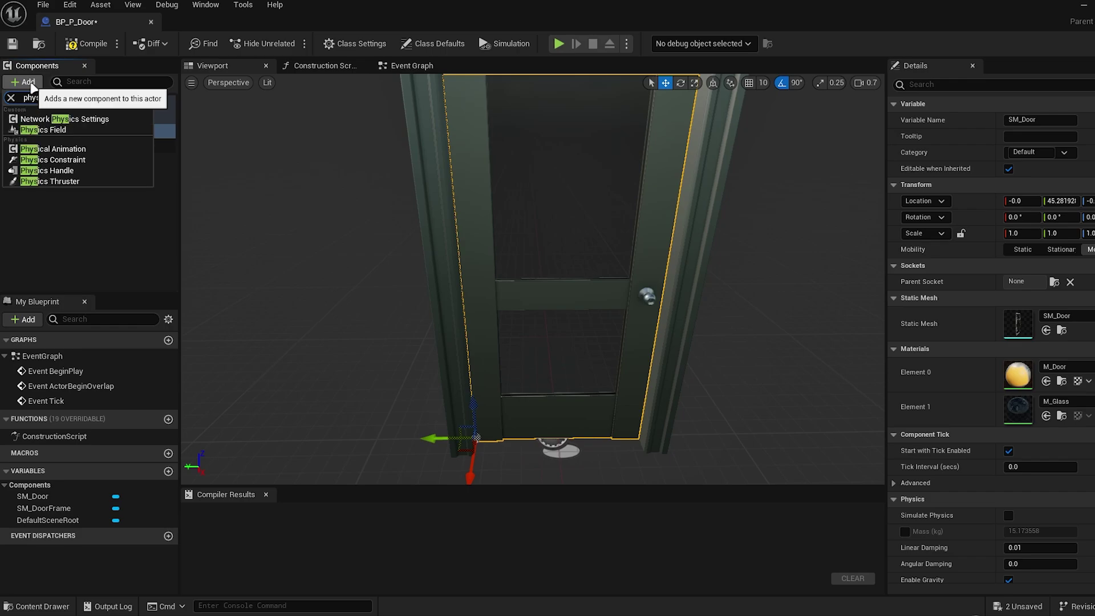
{"action": "left_click", "coordinate": [73, 160]}
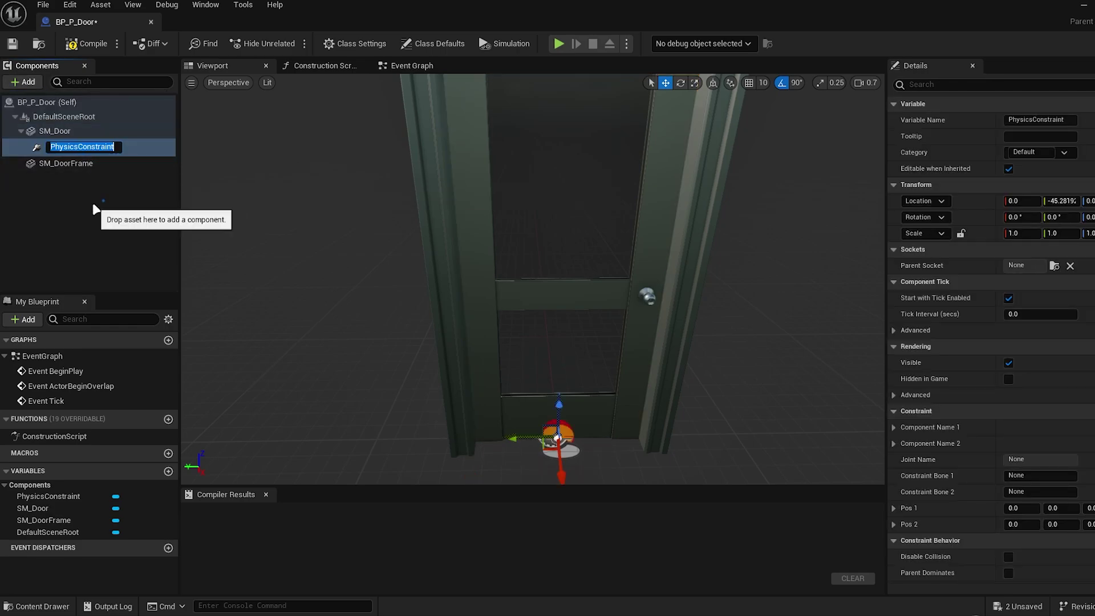
{"action": "left_click", "coordinate": [94, 205]}
Enable Simulate Physics on the SM_Door component.
{"action": "left_click", "coordinate": [78, 132]}
{"action": "right_click_drag", "start_coordinate": [689, 295], "coordinate": [693, 300]}
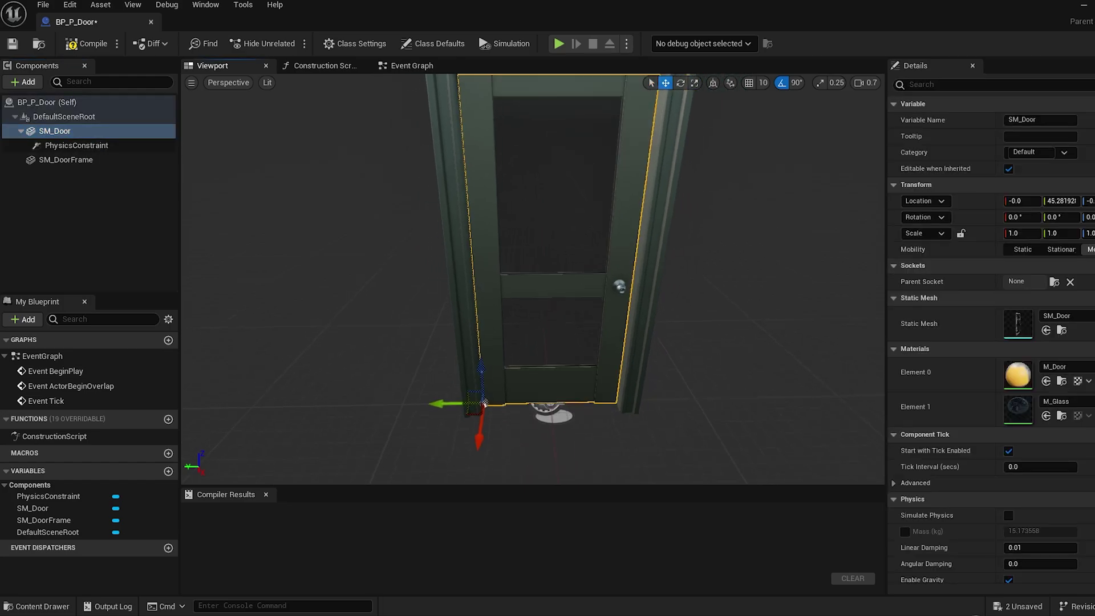
{"action": "scroll", "coordinate": [1002, 485], "scroll_direction": "down", "scroll_amount": 2}
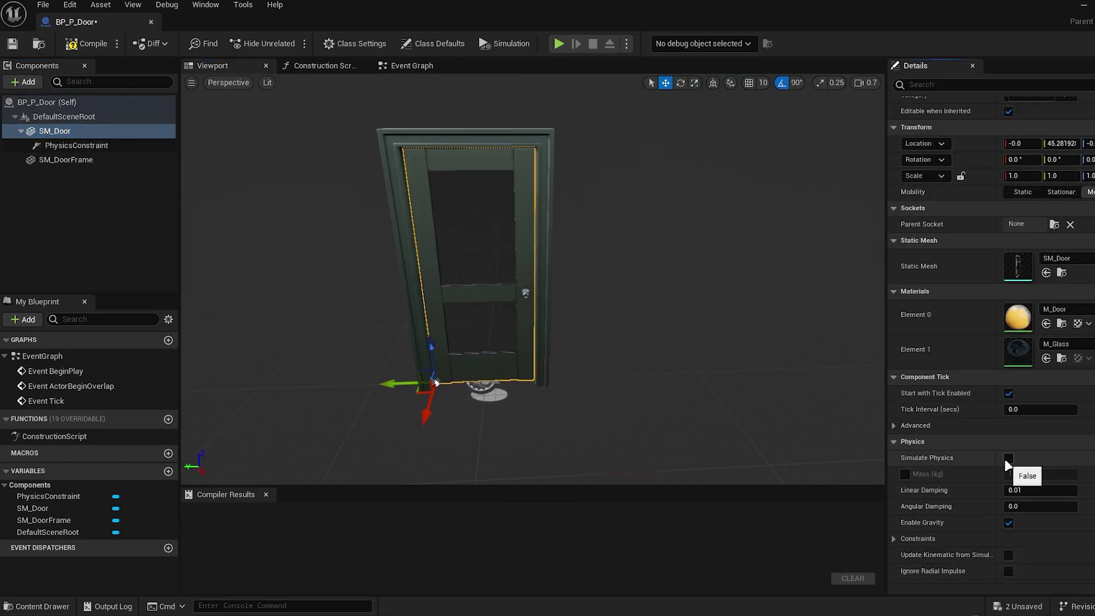
{"action": "scroll", "coordinate": [971, 472], "scroll_direction": "down", "scroll_amount": 12}
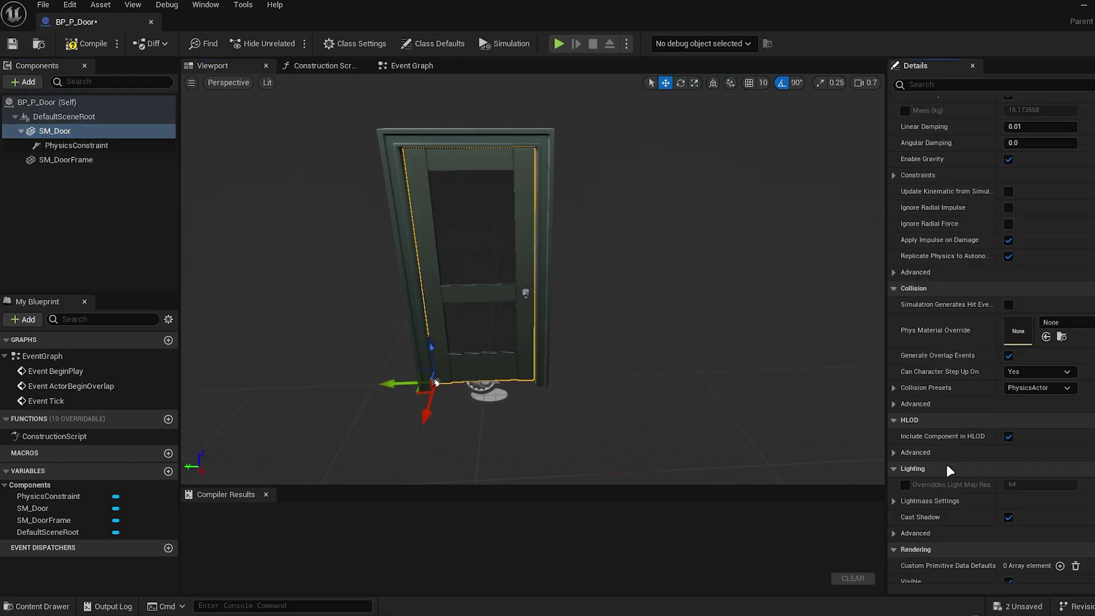
Set the collision preset of the SM_DoorFrame component to NoCollision.
{"action": "left_click", "coordinate": [537, 263]}
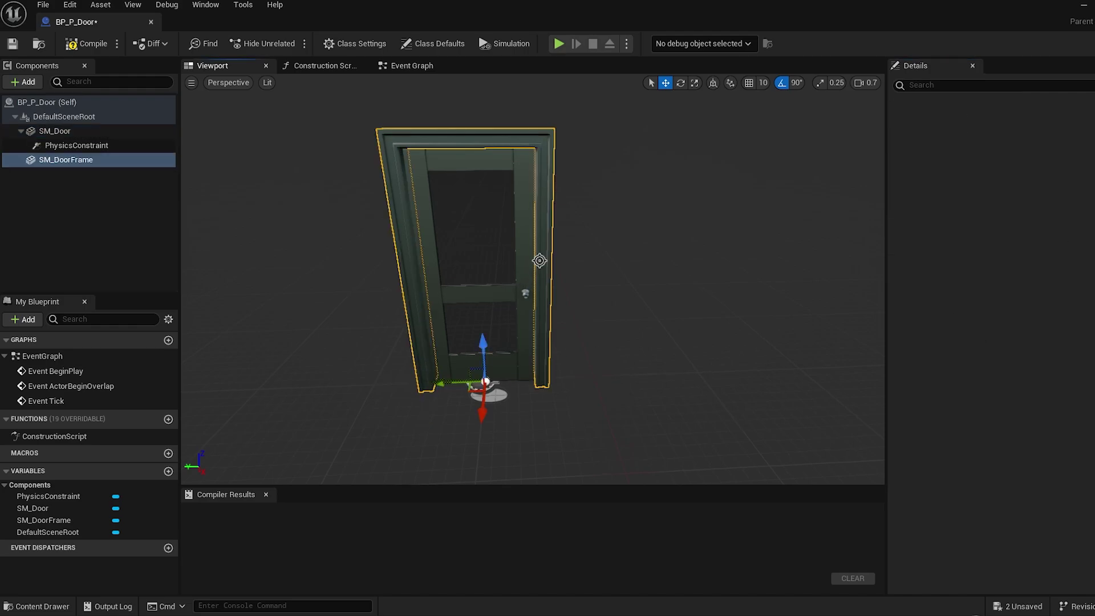
{"action": "left_click", "coordinate": [63, 160]}
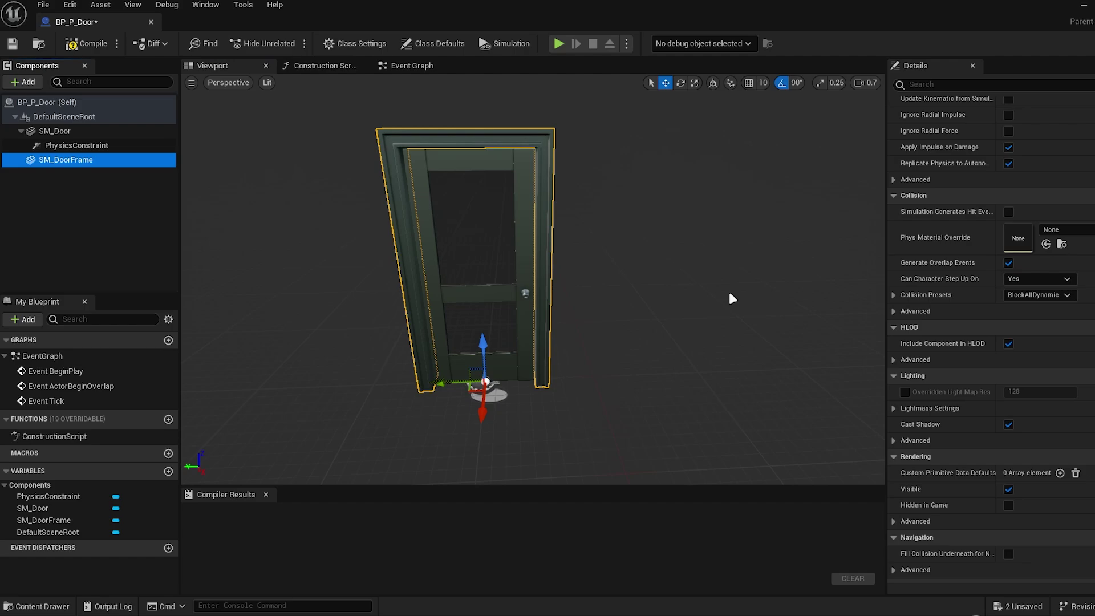
{"action": "scroll", "coordinate": [1007, 349], "scroll_direction": "down", "scroll_amount": 3}
{"action": "scroll", "coordinate": [1007, 349], "scroll_direction": "up", "scroll_amount": 3}
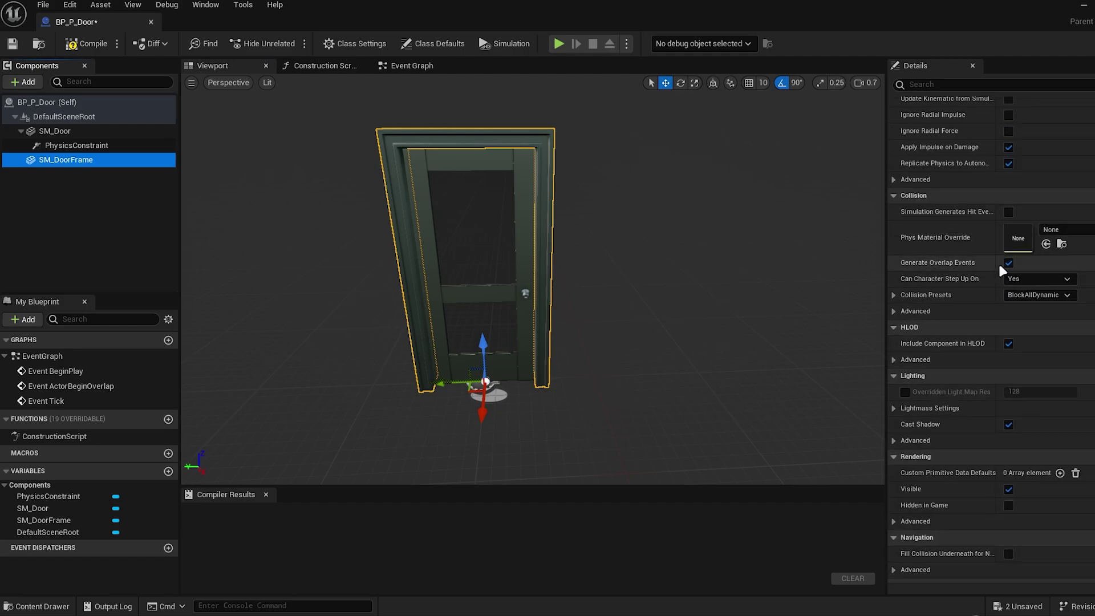
{"action": "left_click", "coordinate": [1059, 295]}
{"action": "left_click", "coordinate": [1046, 327]}
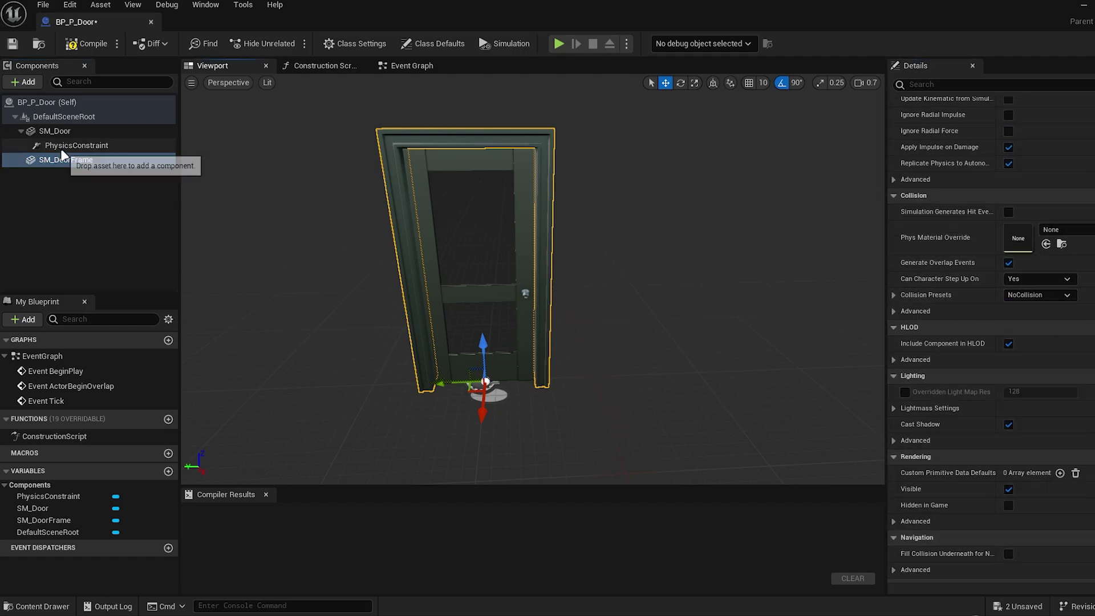
Lock the PhysicsConstraint's Swing 2 and Twist motions, and limit Swing 1 to 95 degrees.
{"action": "left_click", "coordinate": [67, 146]}
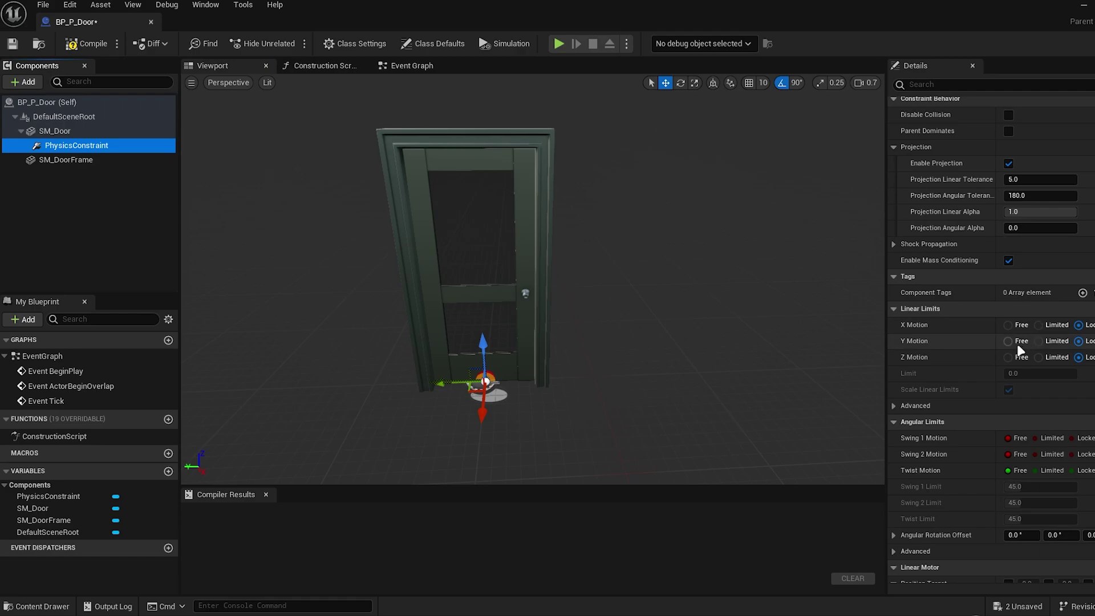
{"action": "scroll", "coordinate": [1019, 347], "scroll_direction": "down", "scroll_amount": 3}
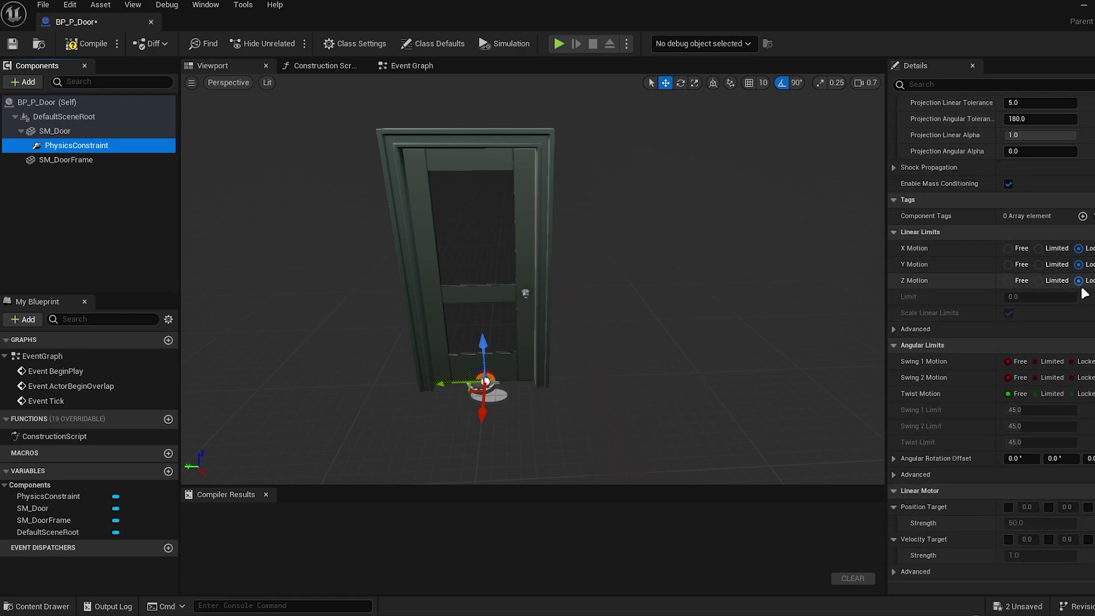
{"action": "scroll", "coordinate": [1085, 308], "scroll_direction": "down", "scroll_amount": 3}
{"action": "scroll", "coordinate": [1085, 318], "scroll_direction": "up", "scroll_amount": 4}
{"action": "left_click", "coordinate": [1064, 304]}
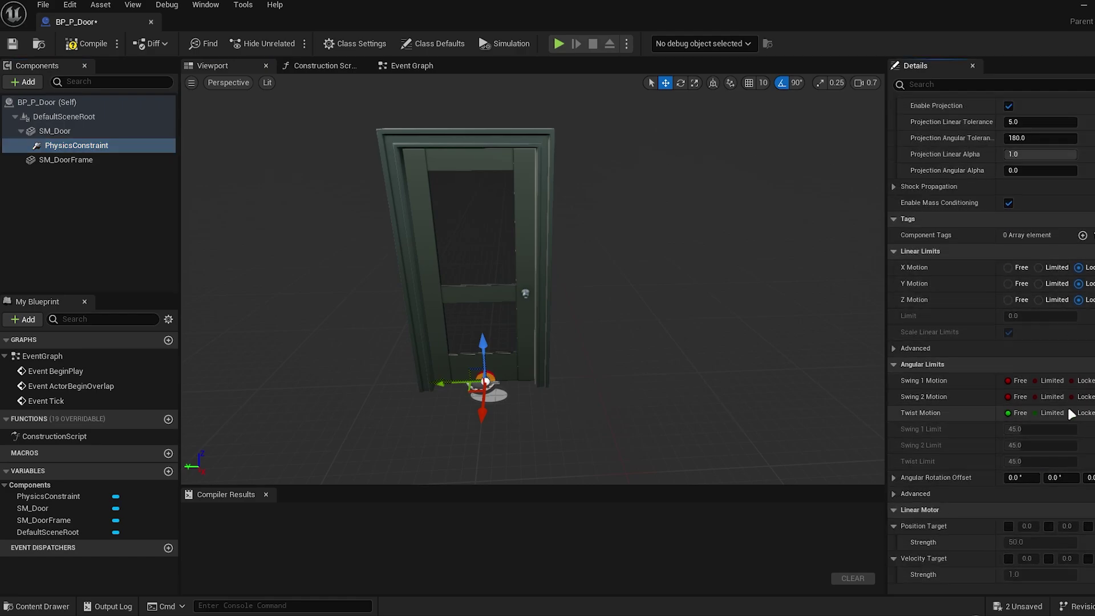
{"action": "left_click", "coordinate": [1074, 415]}
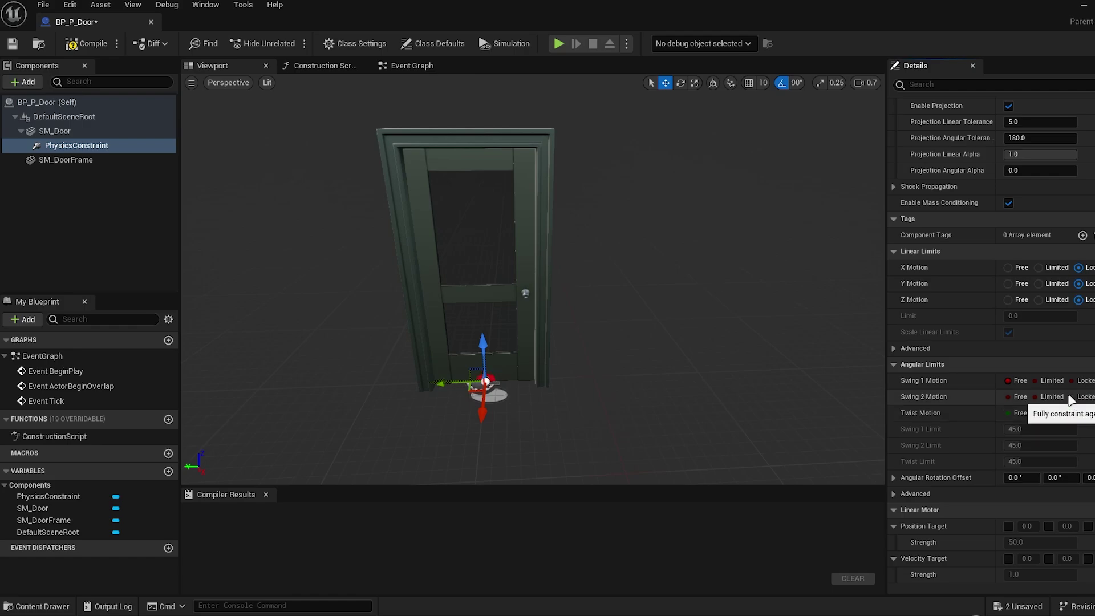
{"action": "left_click", "coordinate": [1073, 397]}
{"action": "left_click", "coordinate": [1034, 380]}
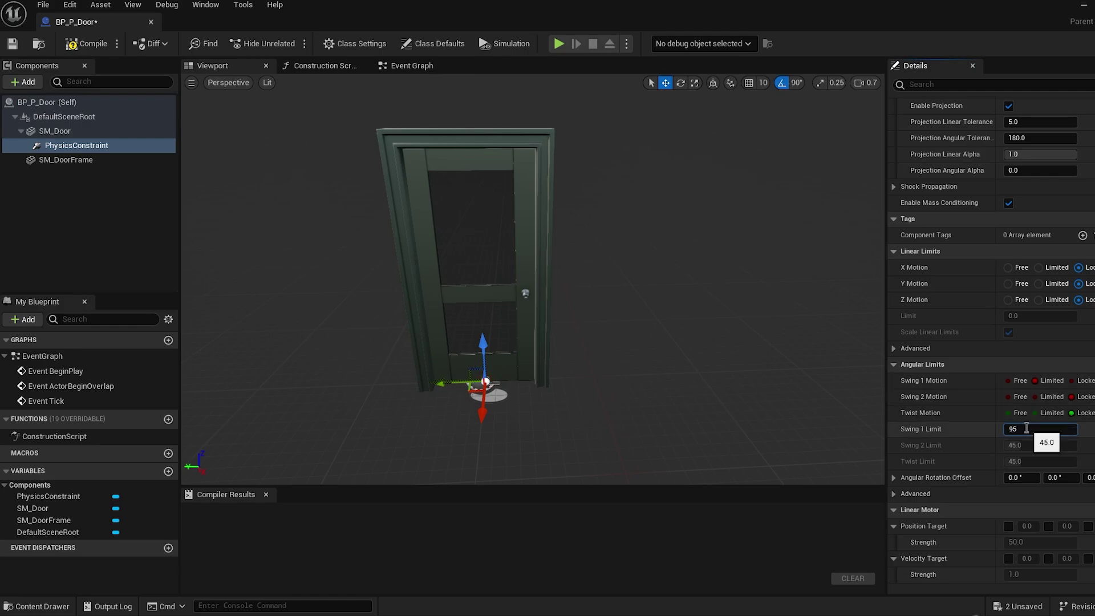
{"action": "scroll", "coordinate": [986, 473], "scroll_direction": "down", "scroll_amount": 3}
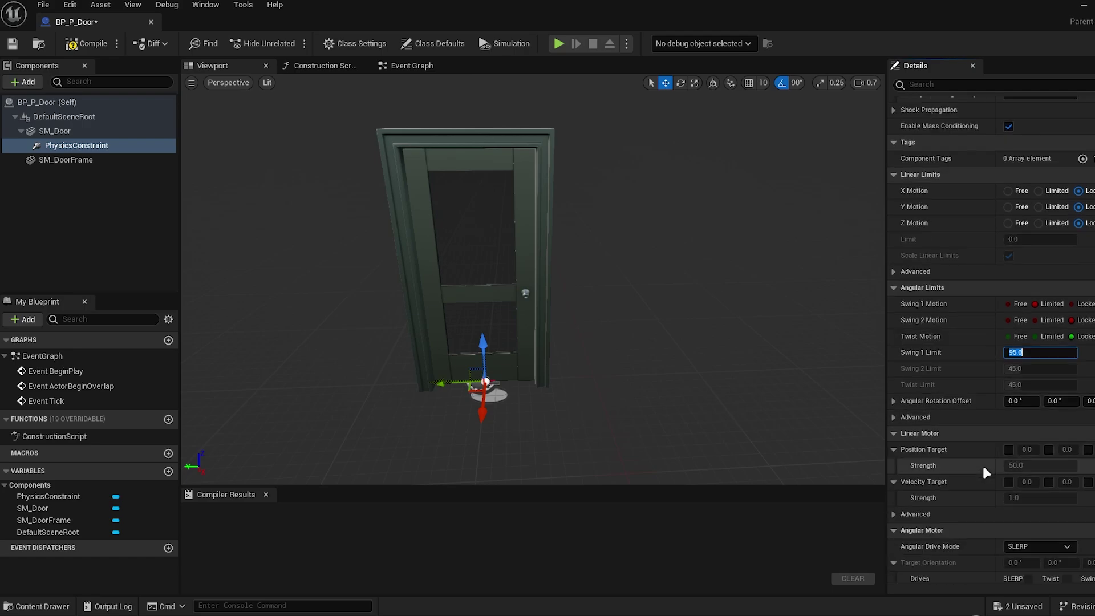
Move the PhysicsConstraint along Y to the hinge edge of the door, at about -0.37.
{"action": "right_click_drag", "start_coordinate": [684, 371], "coordinate": [581, 411]}
{"action": "key", "text": "w"}
{"action": "scroll", "coordinate": [587, 405], "scroll_direction": "down", "scroll_amount": 3}
{"action": "right_click_drag", "start_coordinate": [506, 323], "coordinate": [510, 327]}
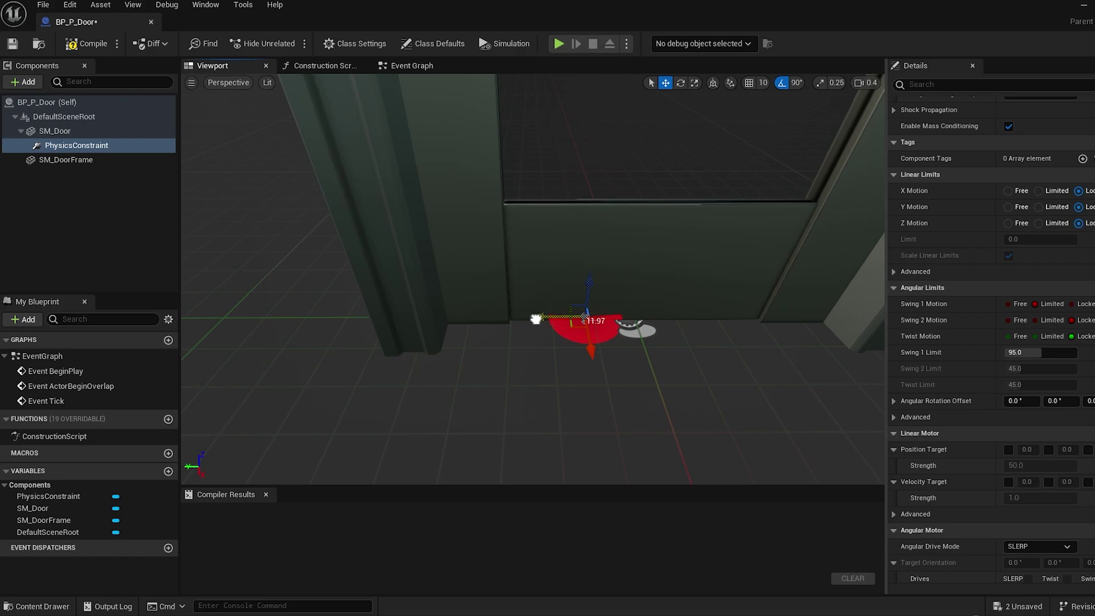
{"action": "left_click_drag", "start_coordinate": [536, 319], "coordinate": [421, 331]}
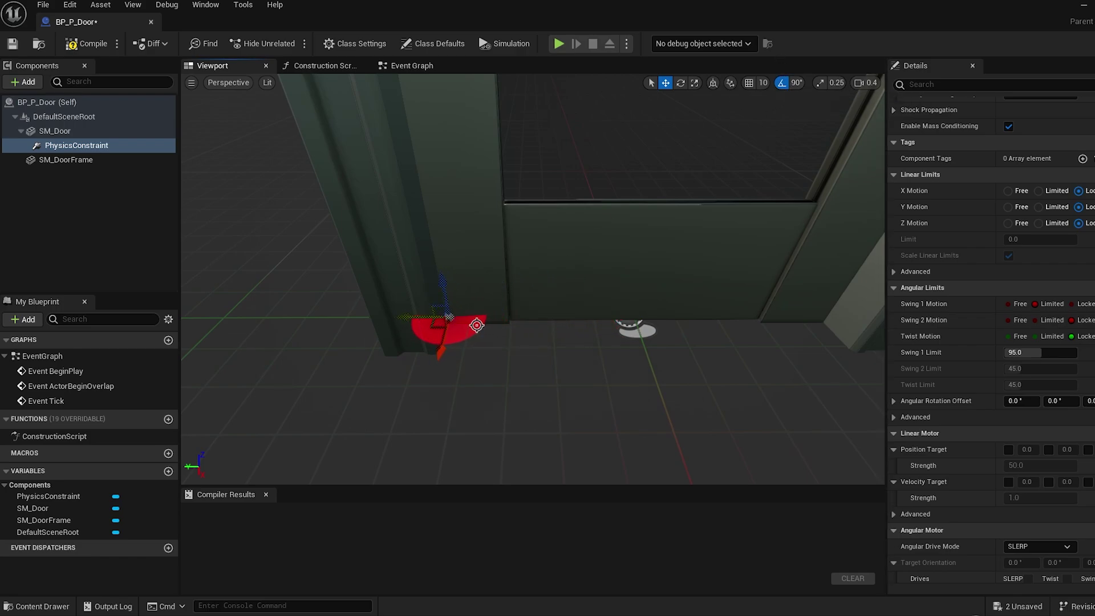
Rotate the PhysicsConstraint about -90 degrees around Z so its swing range faces along the door.
{"action": "key", "text": "e"}
{"action": "left_click_drag", "start_coordinate": [457, 363], "coordinate": [477, 363]}
{"action": "key", "text": "w"}
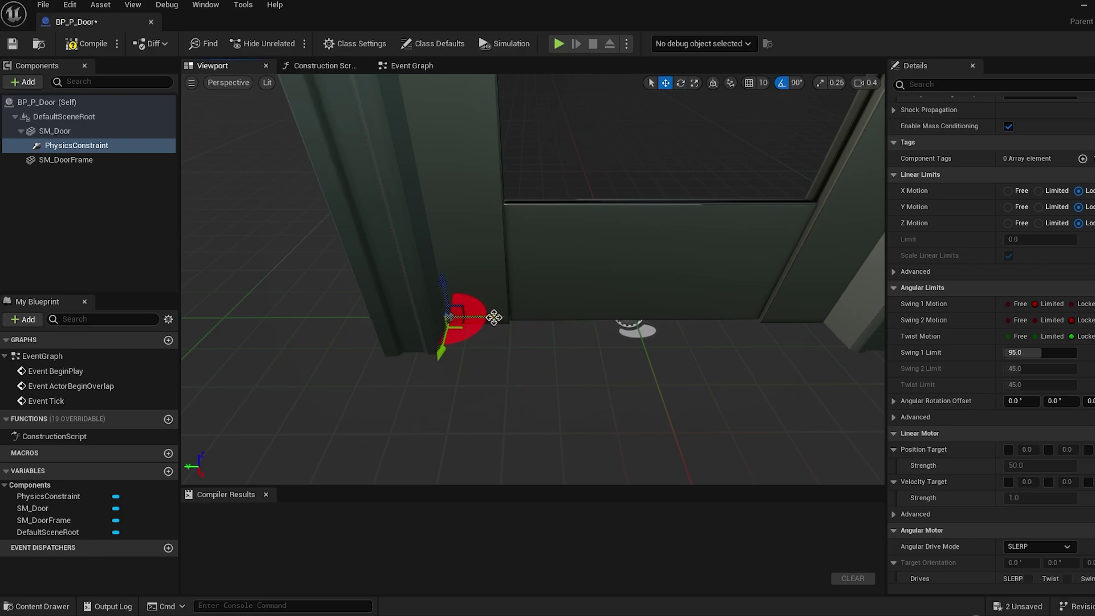
Set the PhysicsConstraint's Swing 1 Limit to 90 degrees.
{"action": "mouse_move", "coordinate": [741, 346]}
{"action": "right_mouse_down"}
{"action": "mouse_move", "coordinate": [767, 342]}
{"action": "mouse_move", "coordinate": [664, 385]}
{"action": "mouse_move", "coordinate": [699, 380]}
{"action": "mouse_move", "coordinate": [742, 346]}
{"action": "right_mouse_up"}
{"action": "scroll", "coordinate": [741, 345], "scroll_direction": "down", "scroll_amount": 1}
{"action": "key", "text": "w"}
{"action": "left_click", "coordinate": [1013, 352]}
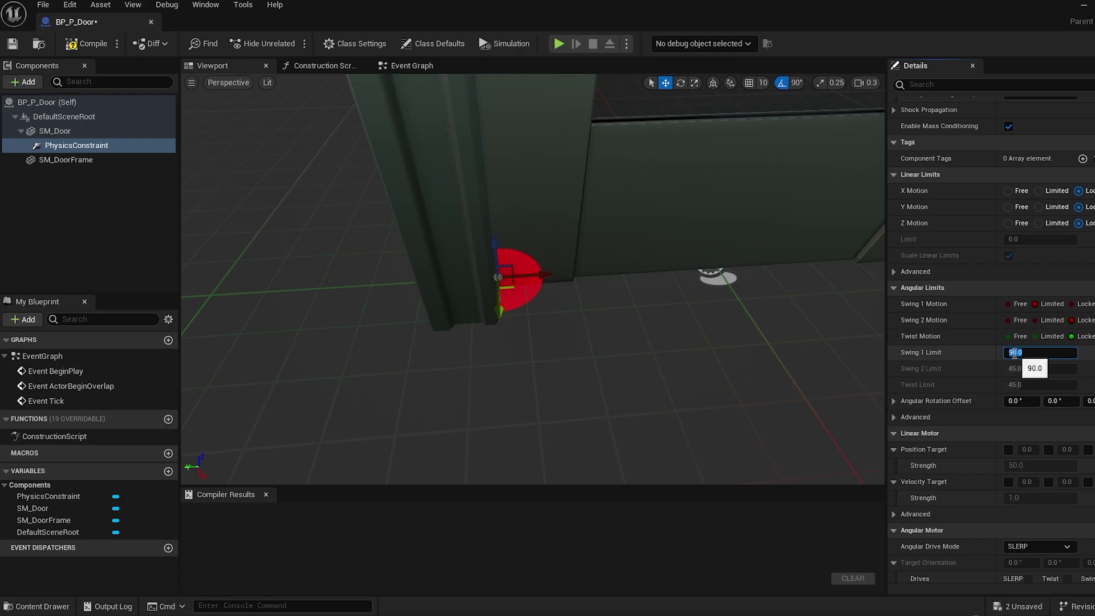
{"action": "right_click_drag", "start_coordinate": [710, 342], "coordinate": [699, 341]}
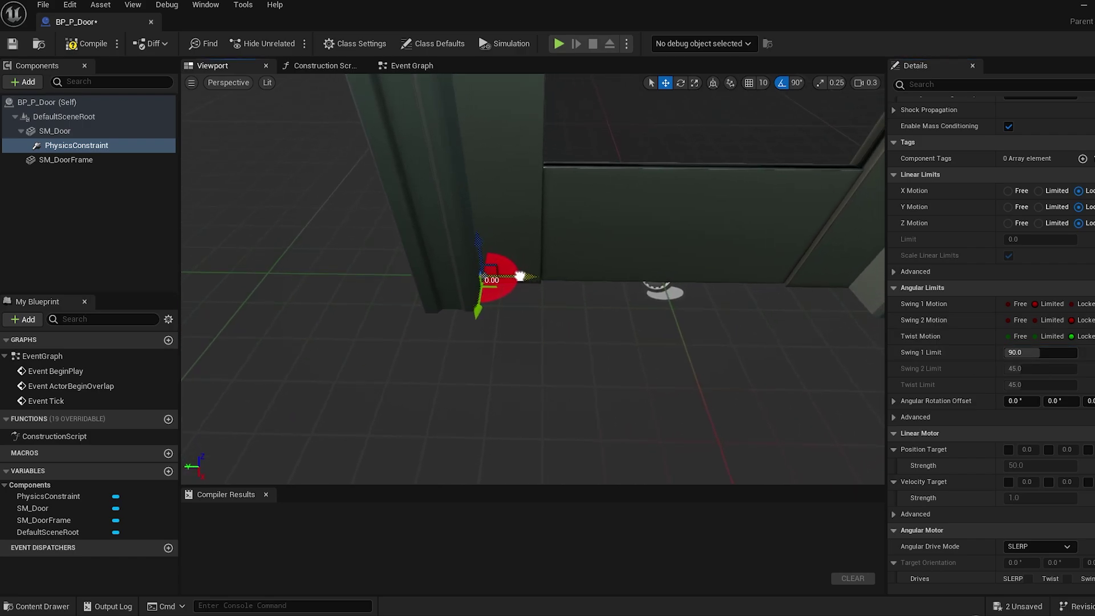
{"action": "right_click_drag", "start_coordinate": [566, 342], "coordinate": [594, 335]}
{"action": "key", "text": "s"}
Set the PhysicsConstraint's Component Name 1 to SM_Door.
{"action": "scroll", "coordinate": [961, 345], "scroll_direction": "up", "scroll_amount": 10}
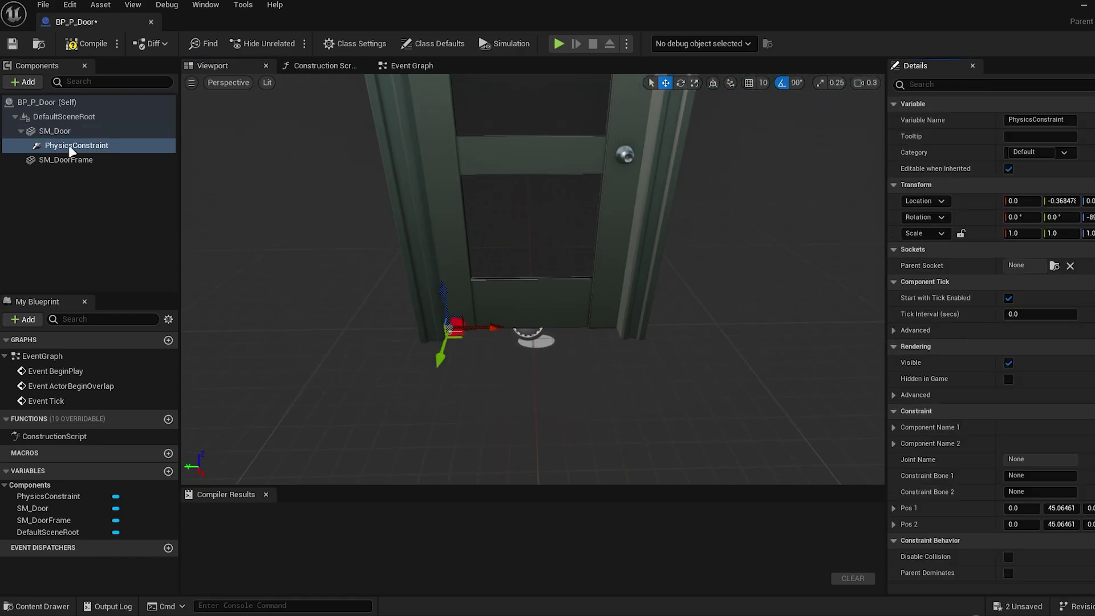
{"action": "scroll", "coordinate": [923, 432], "scroll_direction": "down", "scroll_amount": 2}
{"action": "left_click", "coordinate": [894, 389]}
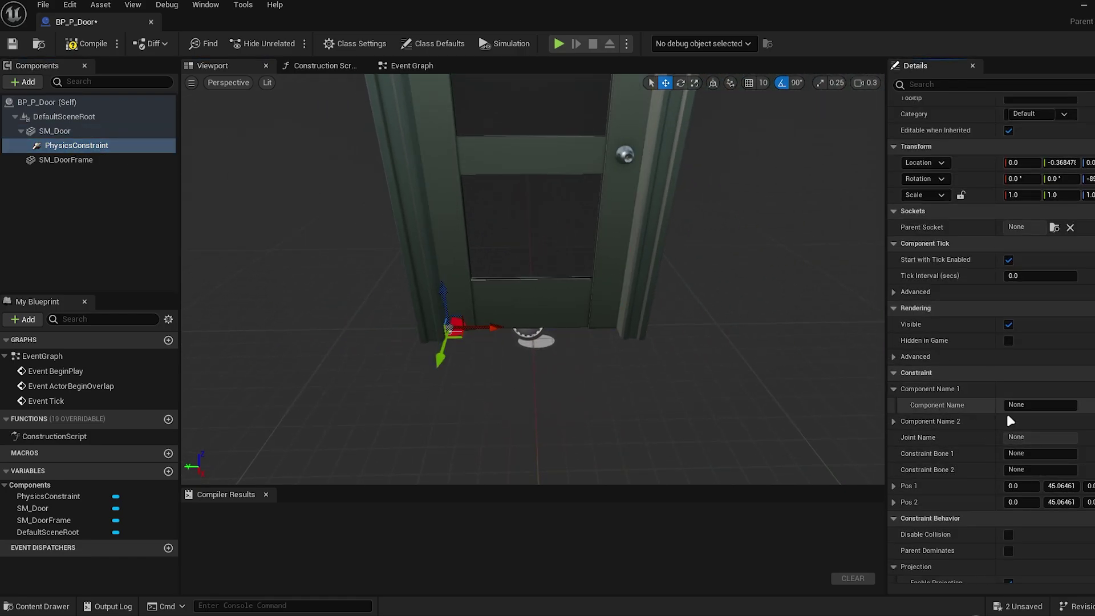
{"action": "left_click", "coordinate": [66, 132]}
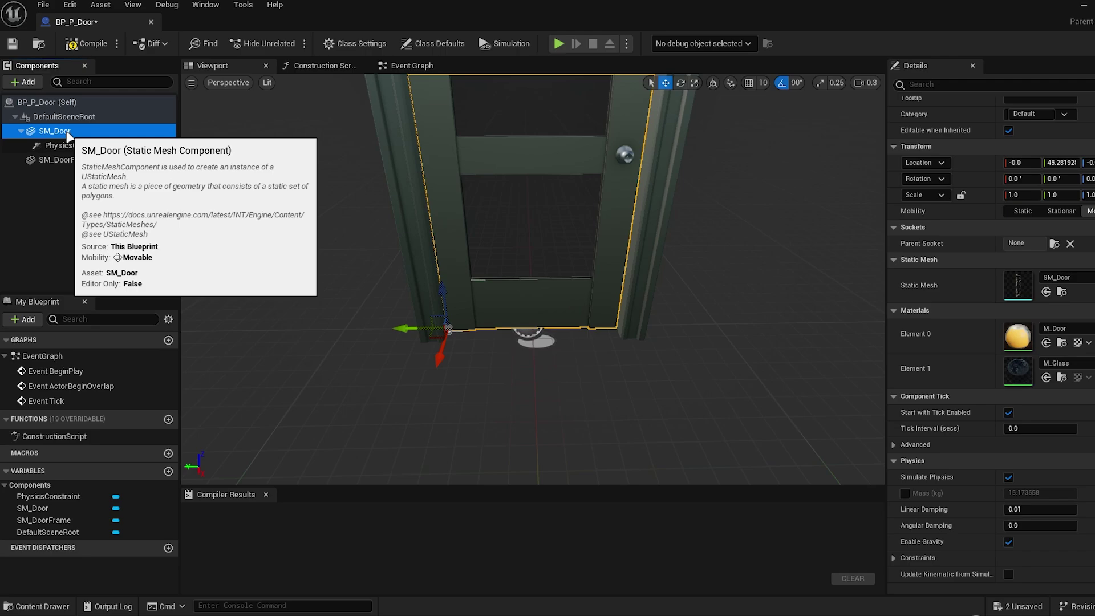
{"action": "left_click", "coordinate": [66, 146]}
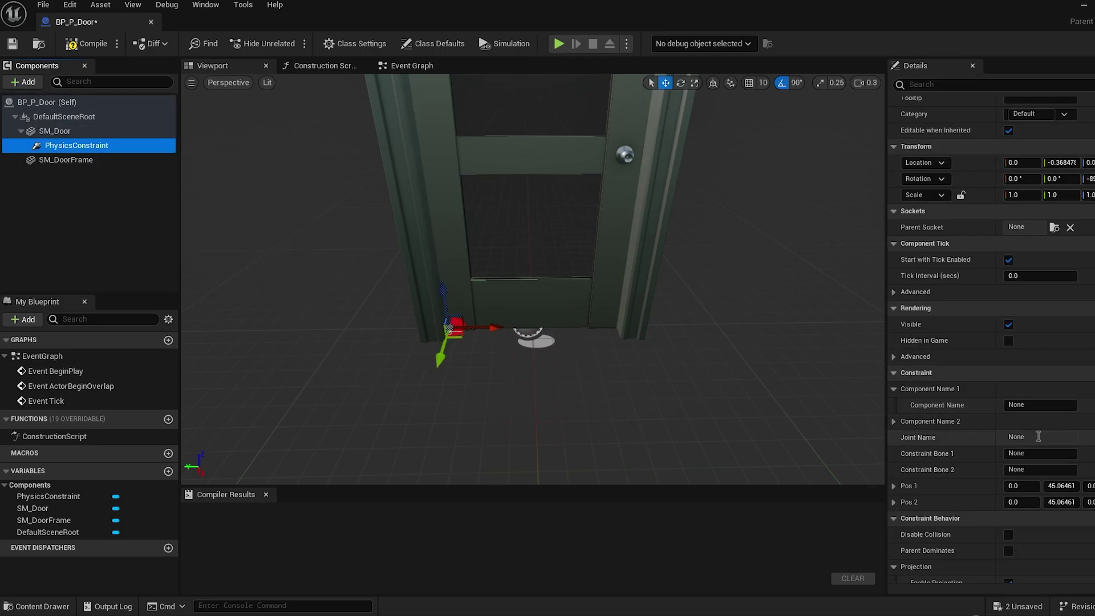
{"action": "left_click", "coordinate": [1033, 405]}
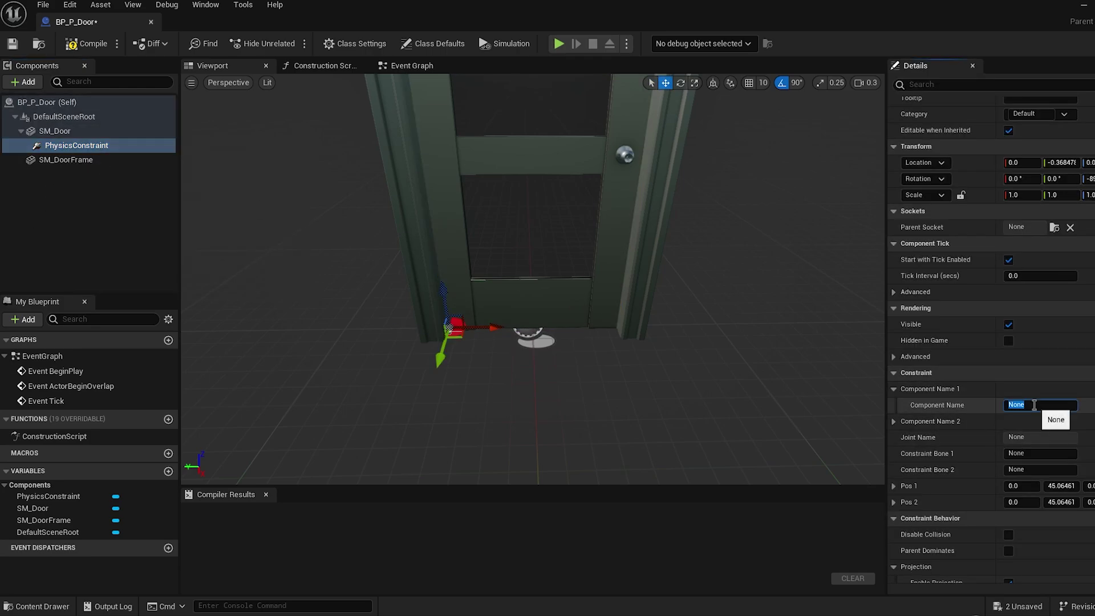
{"action": "type", "text": "SM_Door"}
{"action": "key", "text": "Return"}
Set the constraint's Angular Drive Mode to Twist and Swing and enable the Swing drive for Target Orientation.
{"action": "scroll", "coordinate": [1003, 473], "scroll_direction": "down", "scroll_amount": 3}
{"action": "scroll", "coordinate": [981, 409], "scroll_direction": "down", "scroll_amount": 15}
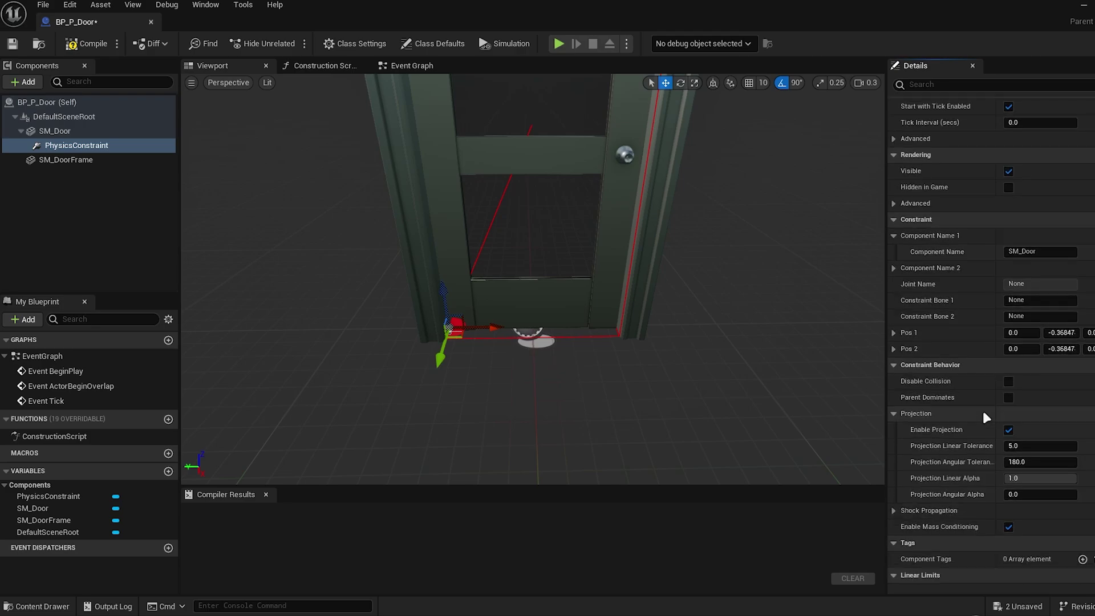
{"action": "scroll", "coordinate": [985, 412], "scroll_direction": "down", "scroll_amount": 8}
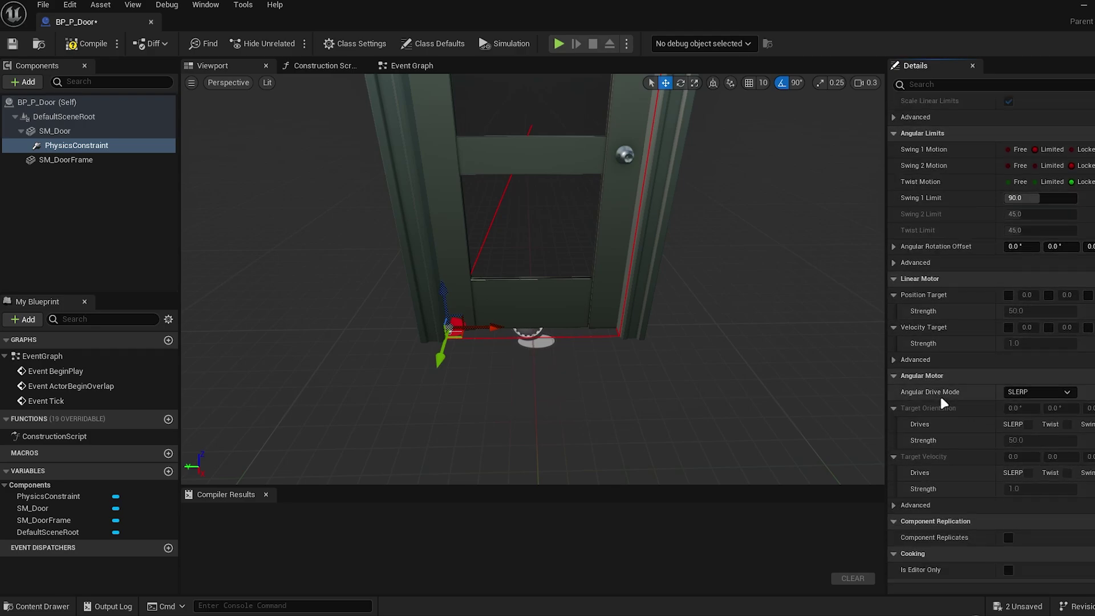
{"action": "scroll", "coordinate": [1004, 382], "scroll_direction": "down", "scroll_amount": 1}
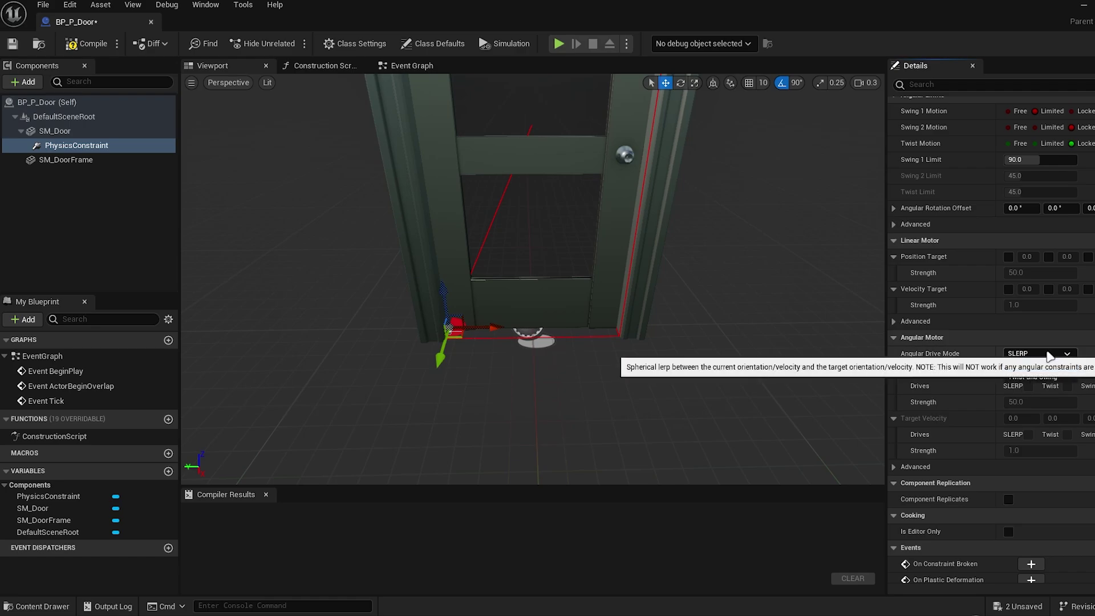
{"action": "left_click", "coordinate": [1048, 354]}
{"action": "left_click", "coordinate": [1024, 378]}
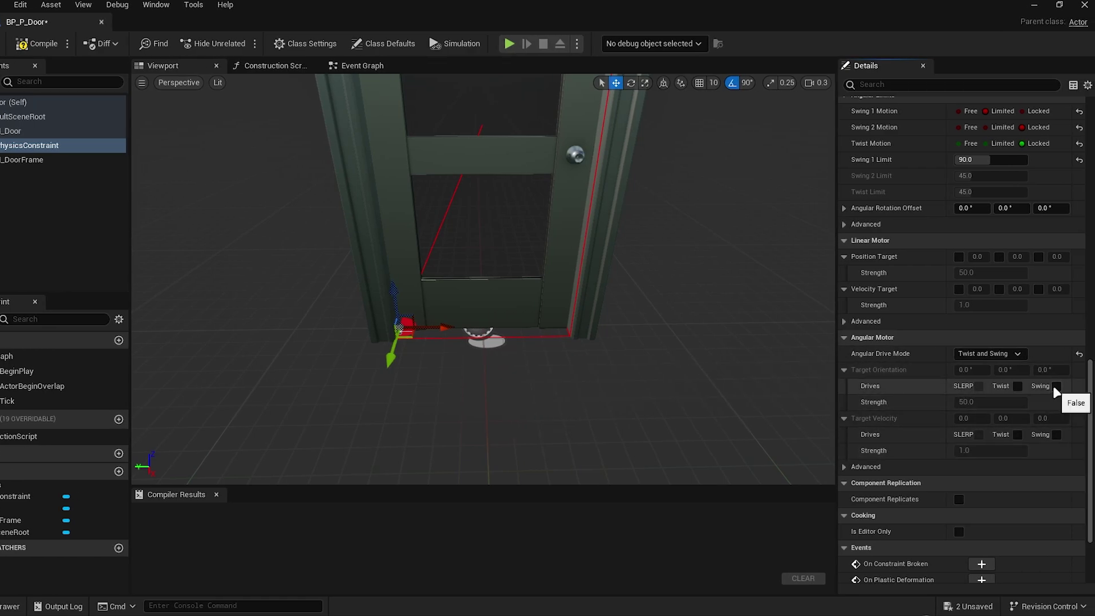
{"action": "scroll", "coordinate": [936, 446], "scroll_direction": "down", "scroll_amount": 2}
Compile BP_P_Door and playtest the level by running the character into the door.
{"action": "left_click", "coordinate": [36, 43]}
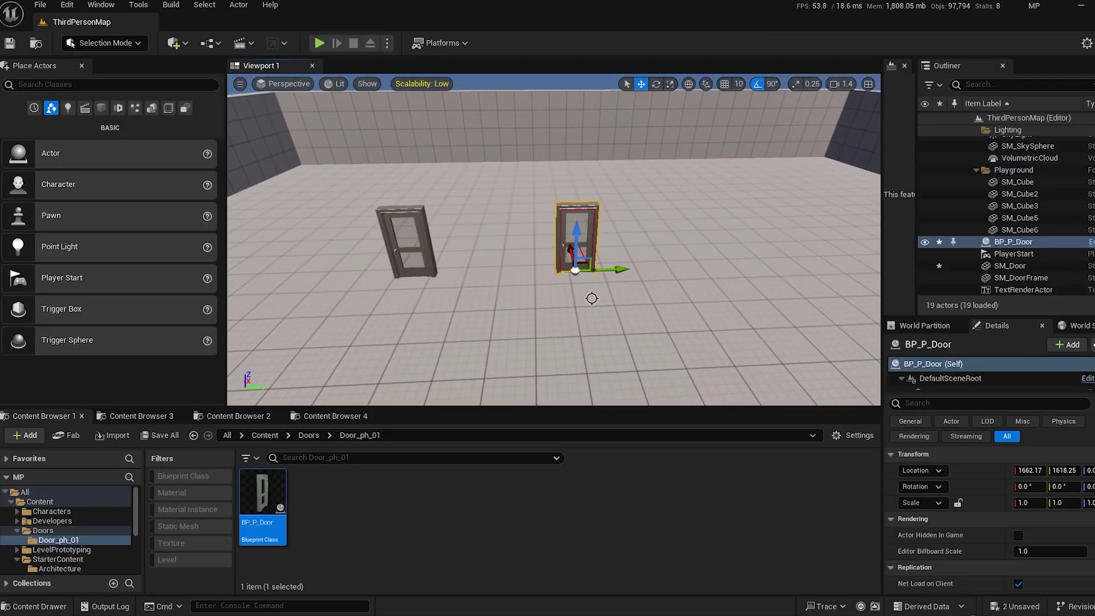
{"action": "right_click", "coordinate": [594, 213]}
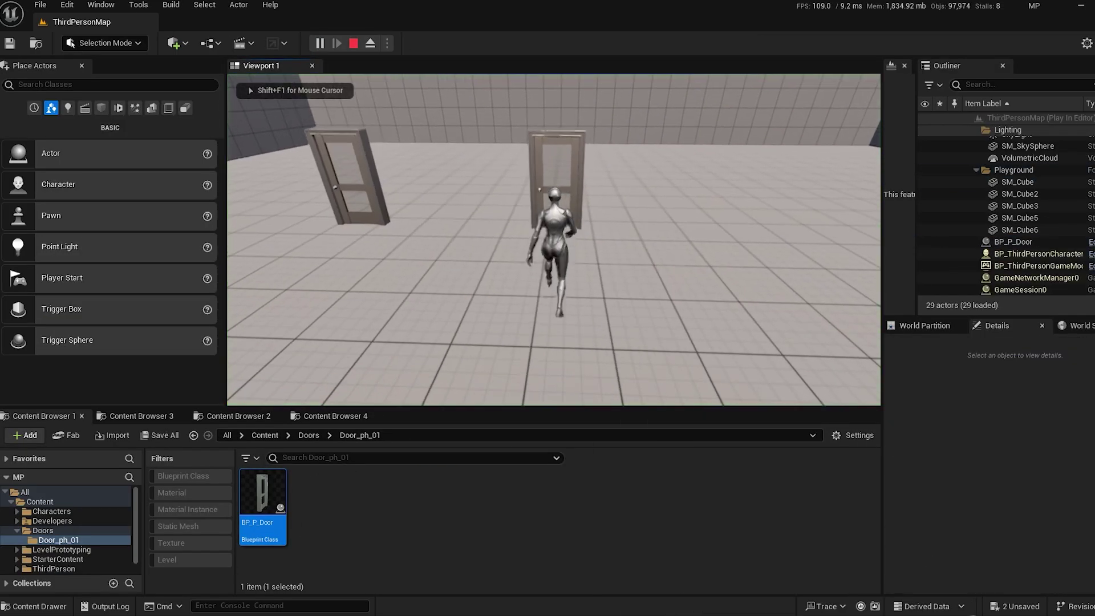
{"action": "key", "text": "w"}
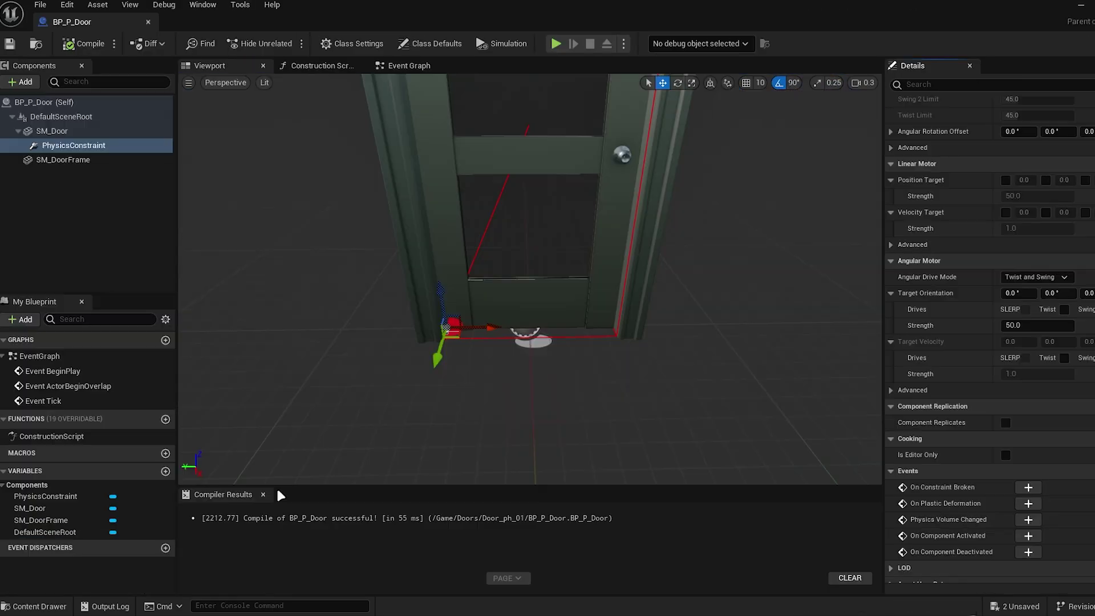
Set SM_Door's Angular Damping to 8 and playtest the door by walking the character through it.
{"action": "left_click", "coordinate": [51, 131]}
{"action": "scroll", "coordinate": [971, 326], "scroll_direction": "up", "scroll_amount": 15}
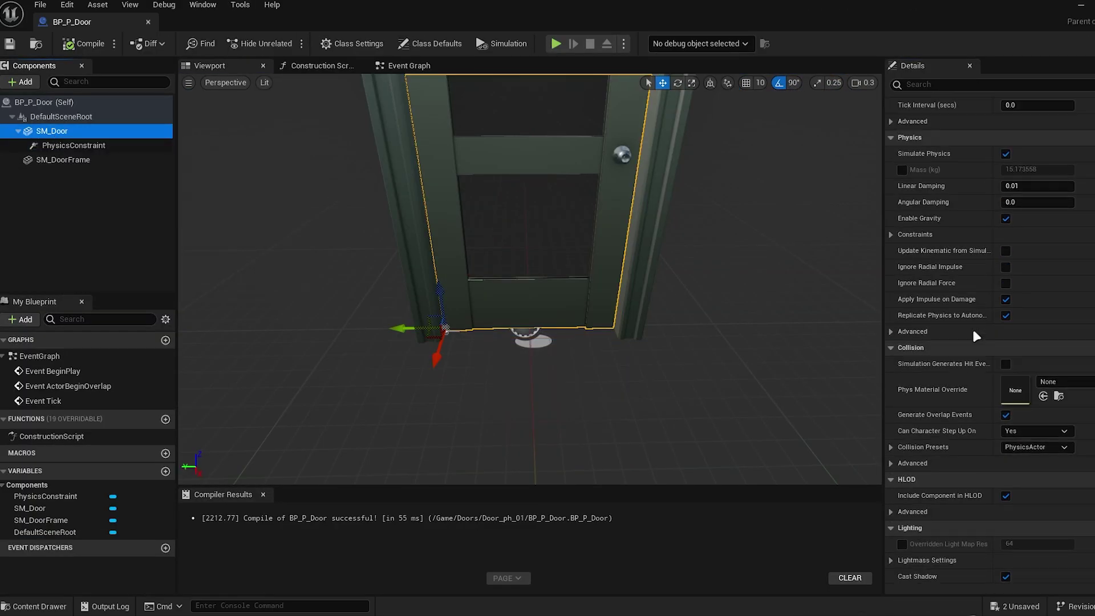
{"action": "scroll", "coordinate": [972, 327], "scroll_direction": "up", "scroll_amount": 5}
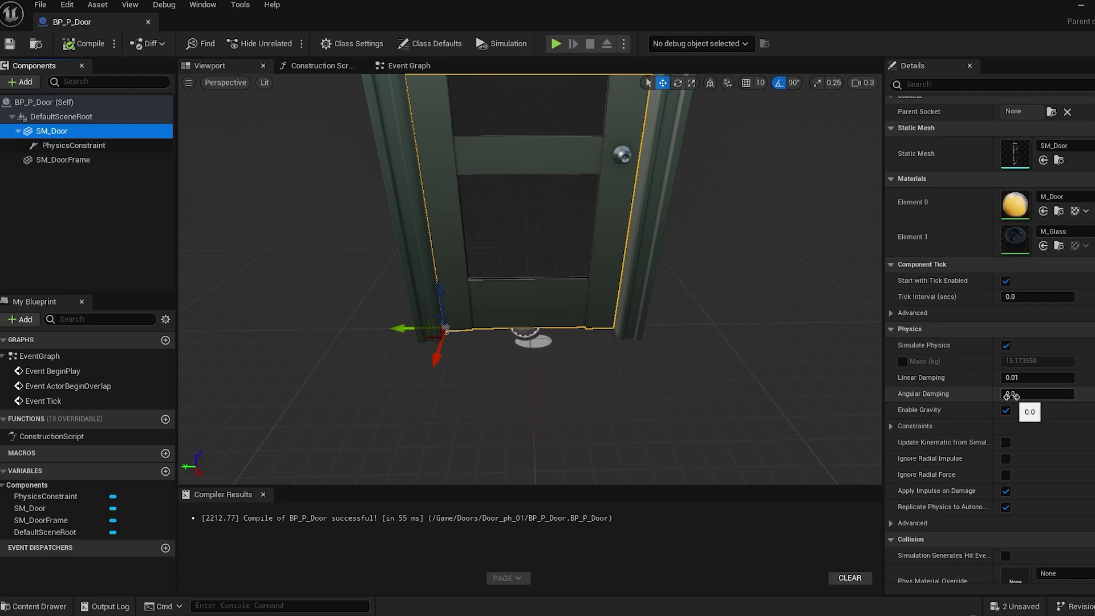
{"action": "left_click", "coordinate": [1011, 394]}
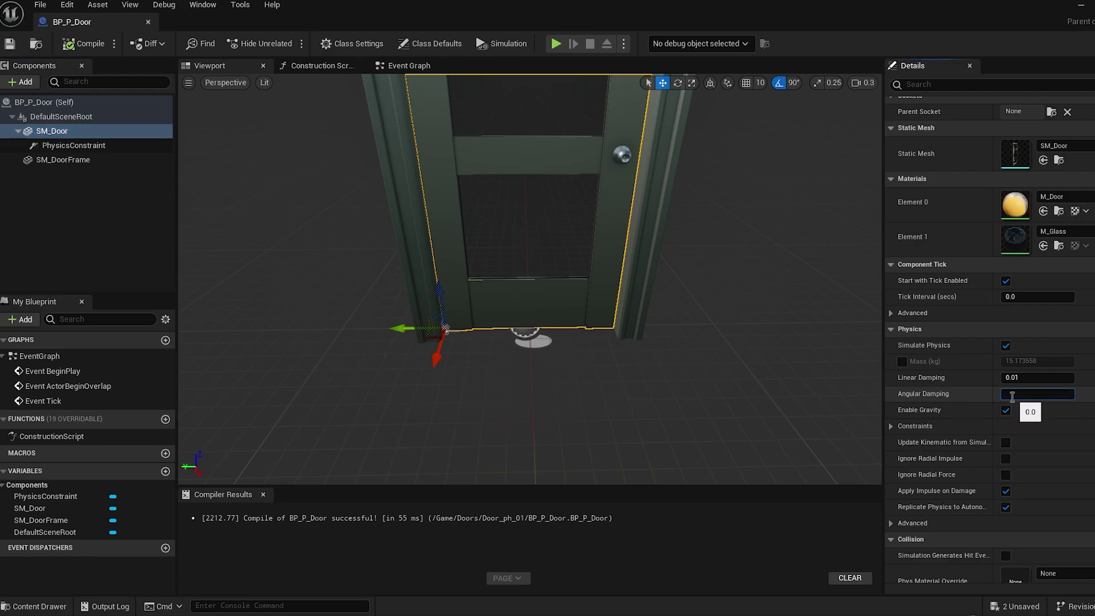
{"action": "type", "text": "8"}
{"action": "key", "text": "Return"}
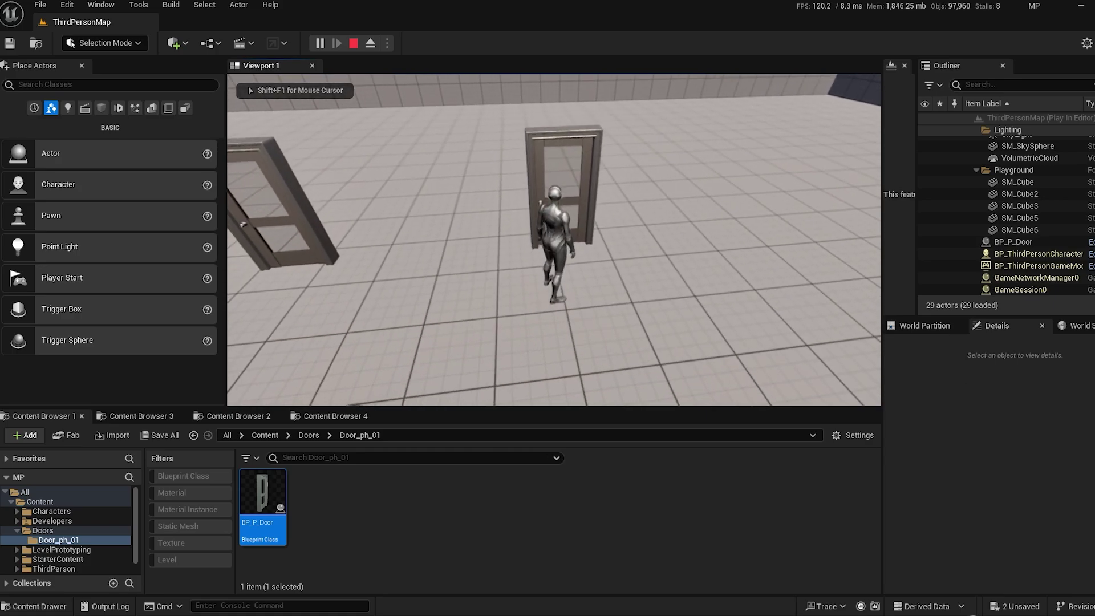
{"action": "key", "text": "w"}
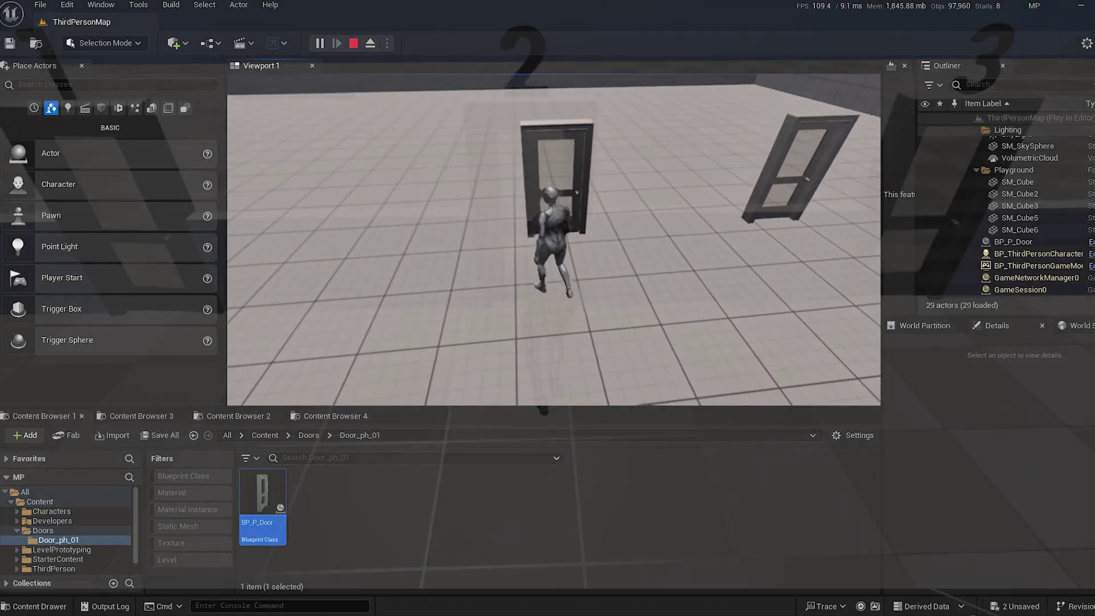
{"action": "key", "text": "a"}
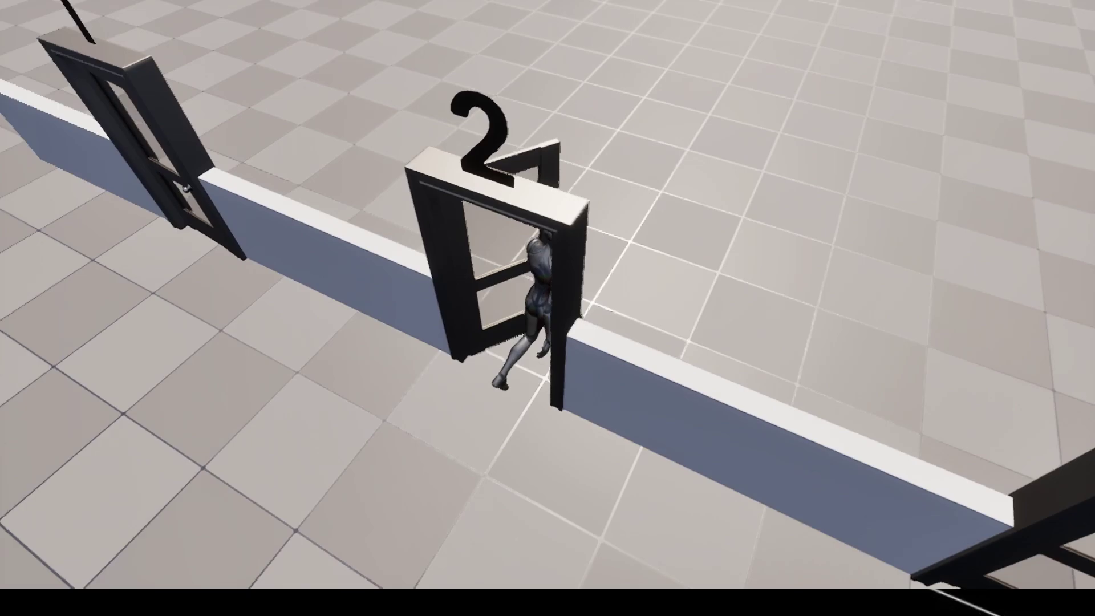
{"action": "key", "text": "w"}
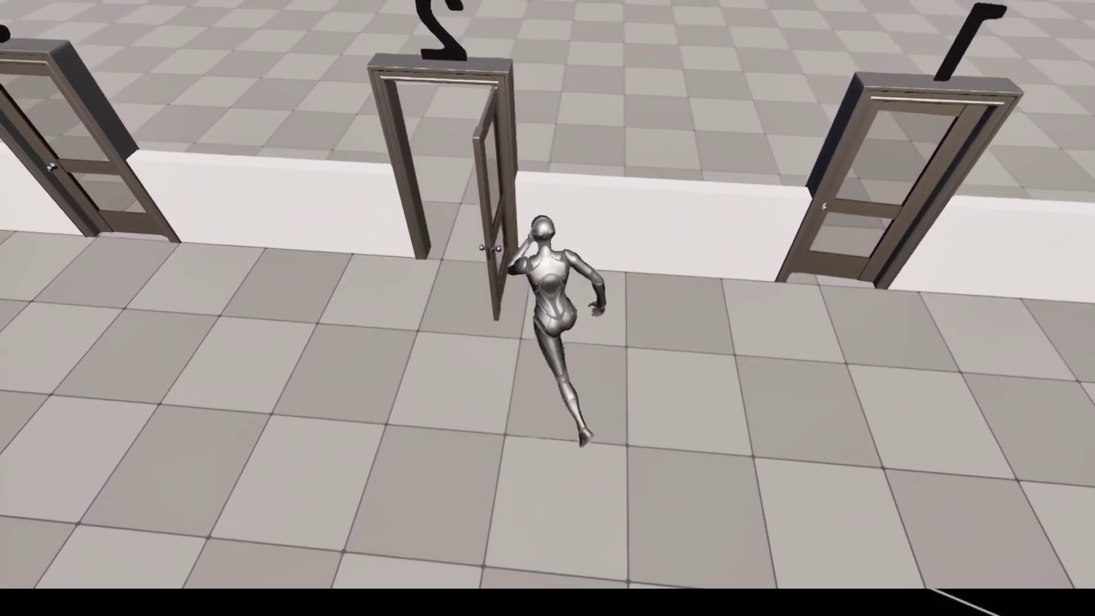
{"action": "key", "text": "w"}
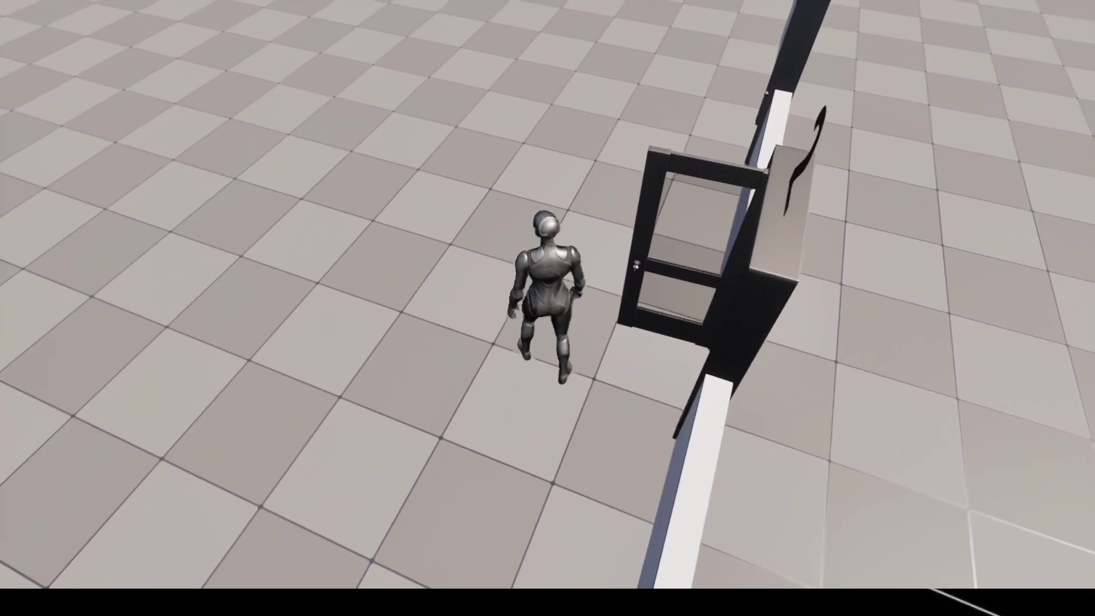
{"action": "key", "text": "d"}
{"action": "key", "text": "s"}
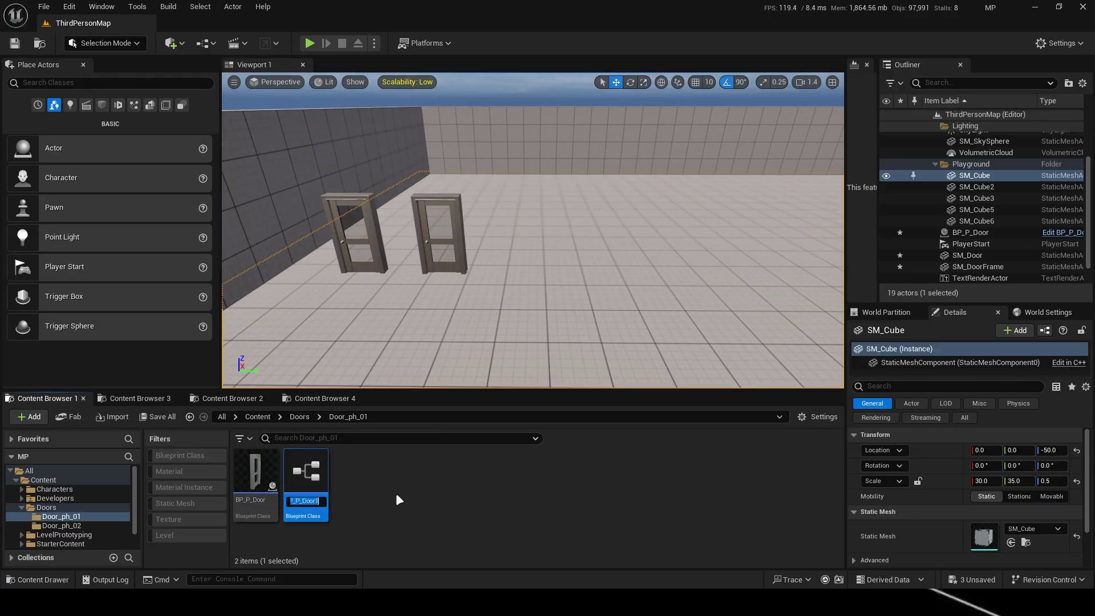
Name the duplicated door Blueprint BP_P2_Door.
{"action": "key", "text": "Right"}
{"action": "key", "text": "BackSpace"}
{"action": "key", "text": "Left"}
{"action": "key", "text": "Left"}
{"action": "key", "text": "Left"}
{"action": "key", "text": "Left"}
{"action": "key", "text": "Left"}
{"action": "type", "text": "2"}
{"action": "key", "text": "Return"}
Move BP_P2_Door into the Door_ph_02 folder and open it for editing.
{"action": "left_click_drag", "start_coordinate": [256, 479], "coordinate": [53, 531]}
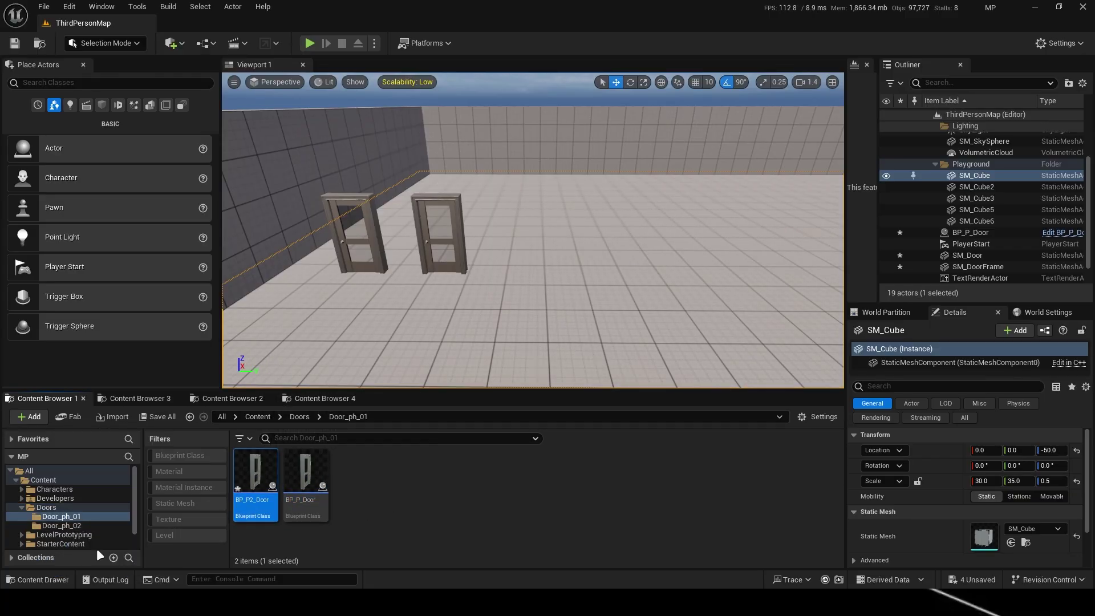
{"action": "left_click", "coordinate": [67, 525]}
{"action": "double_click", "coordinate": [255, 477]}
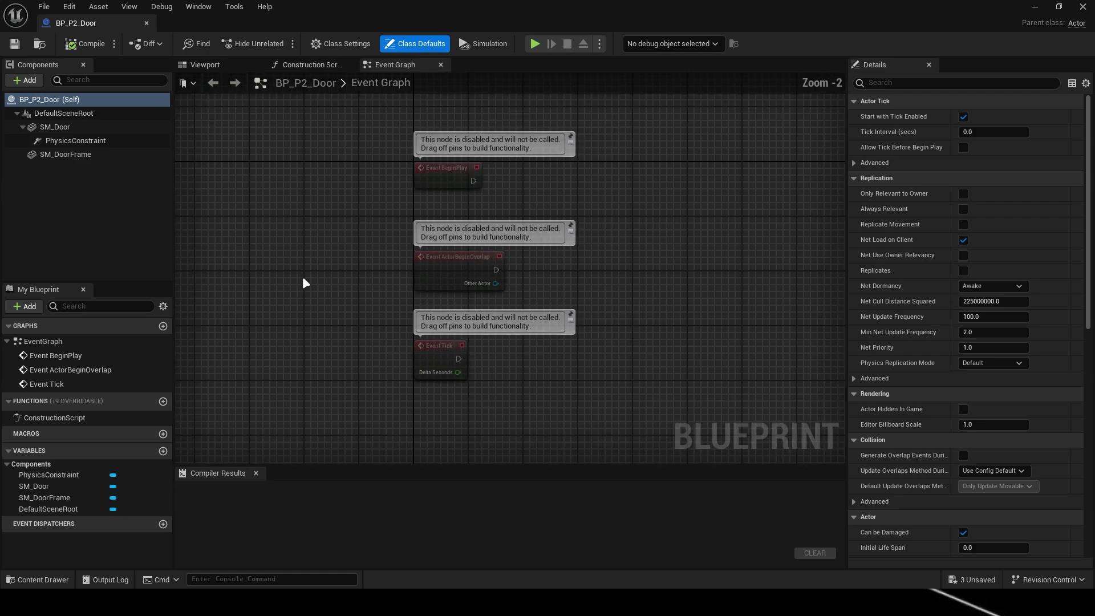
{"action": "scroll", "coordinate": [305, 273], "scroll_direction": "down", "scroll_amount": 3}
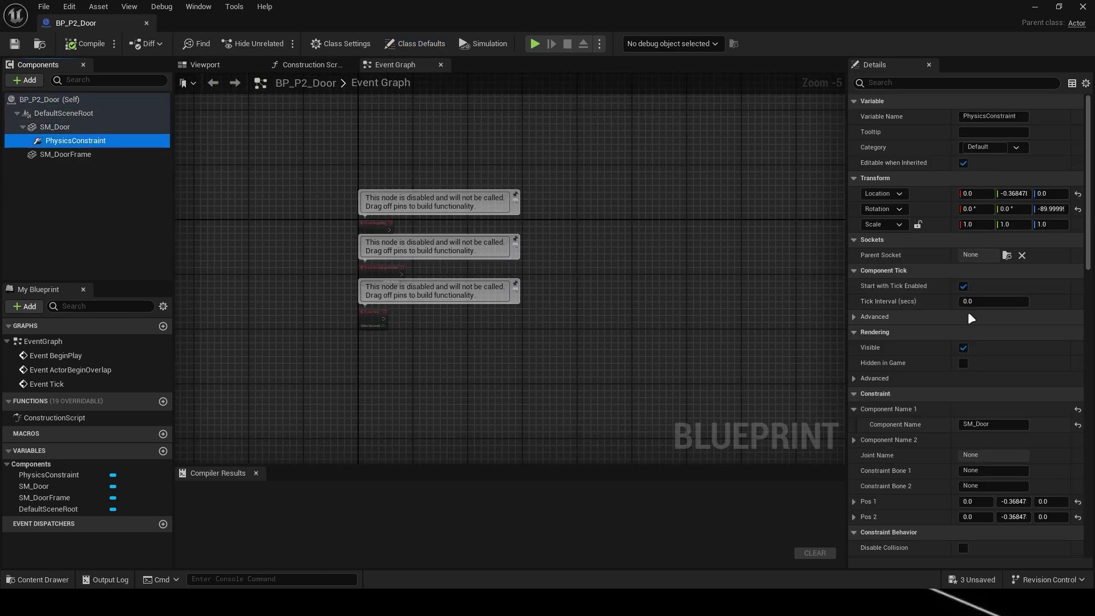
Set the PhysicsConstraint's Angular Drive Mode to SLERP in BP_P2_Door.
{"action": "scroll", "coordinate": [967, 313], "scroll_direction": "down", "scroll_amount": 15}
{"action": "scroll", "coordinate": [968, 318], "scroll_direction": "down", "scroll_amount": 5}
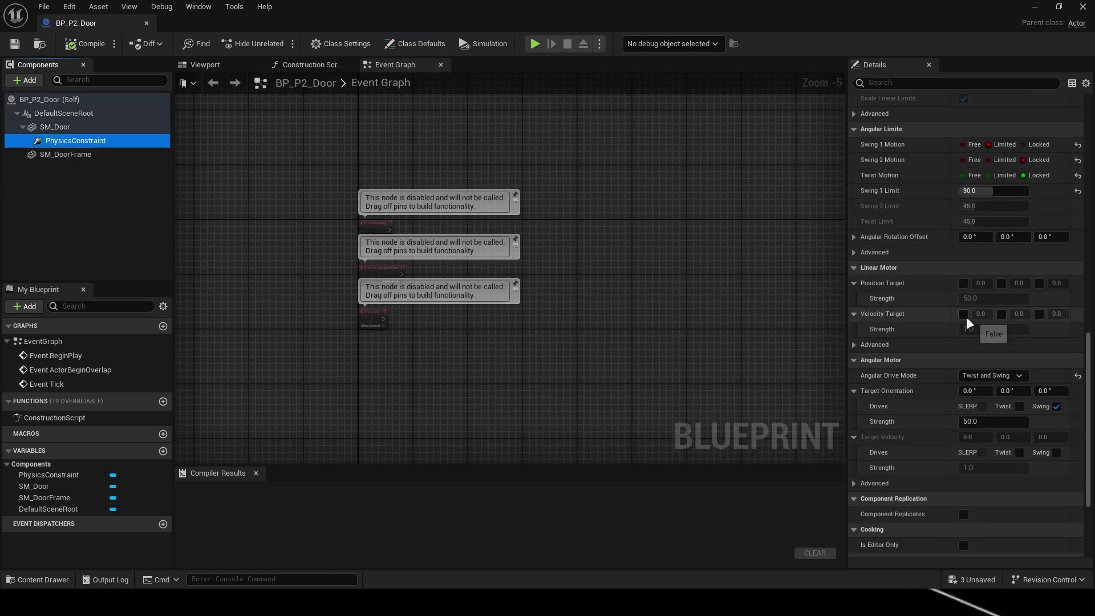
{"action": "left_click", "coordinate": [995, 321]}
{"action": "left_click", "coordinate": [999, 334]}
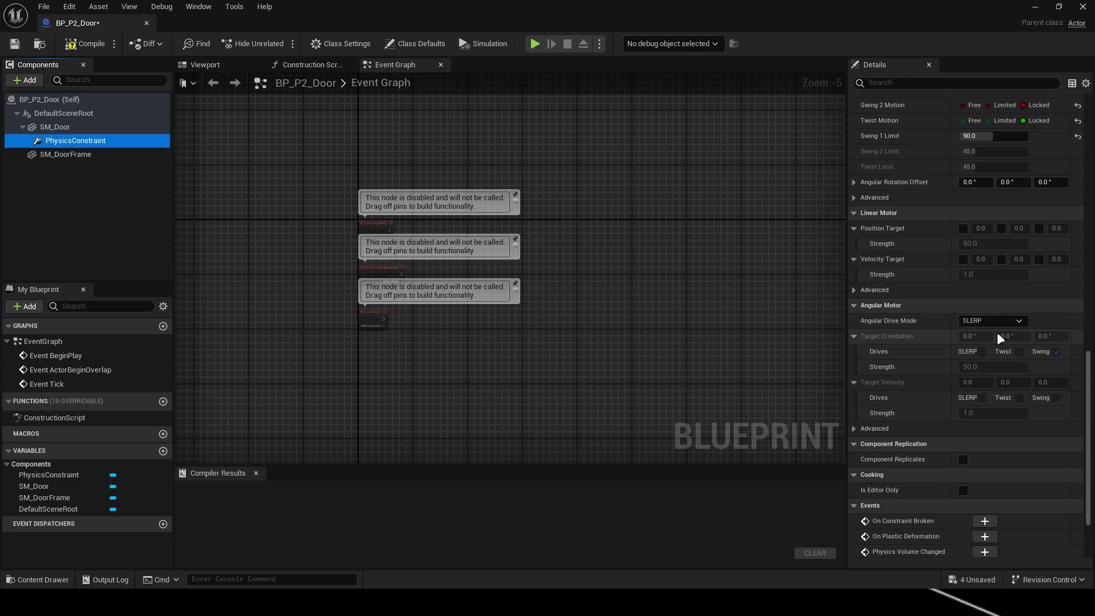
Select SM_Door and open its Collision Presets options.
{"action": "left_click", "coordinate": [55, 126]}
{"action": "scroll", "coordinate": [967, 337], "scroll_direction": "up", "scroll_amount": 15}
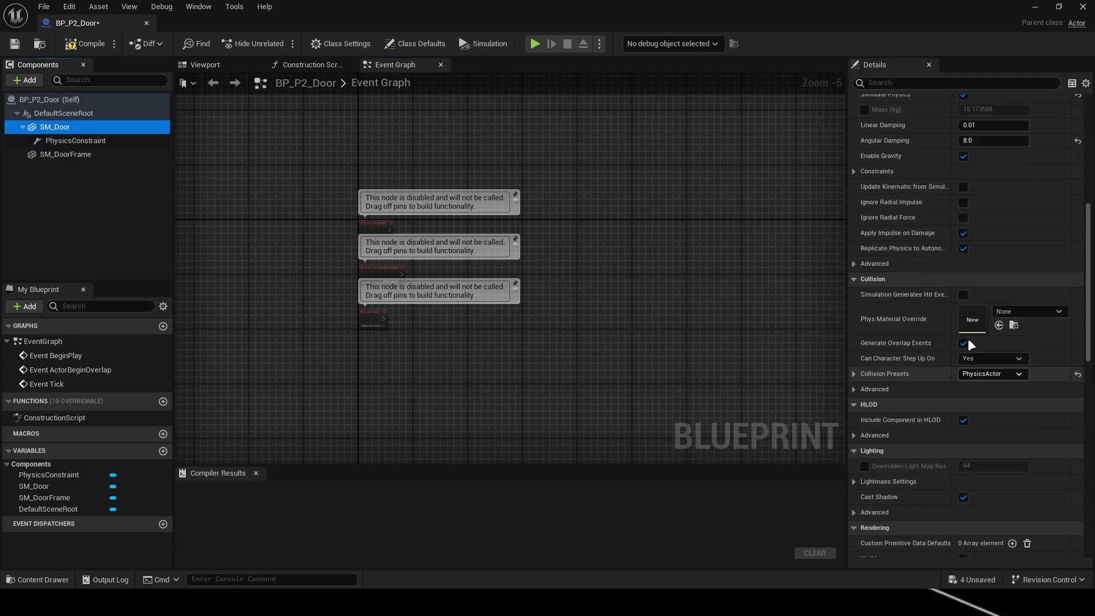
{"action": "left_click", "coordinate": [980, 382]}
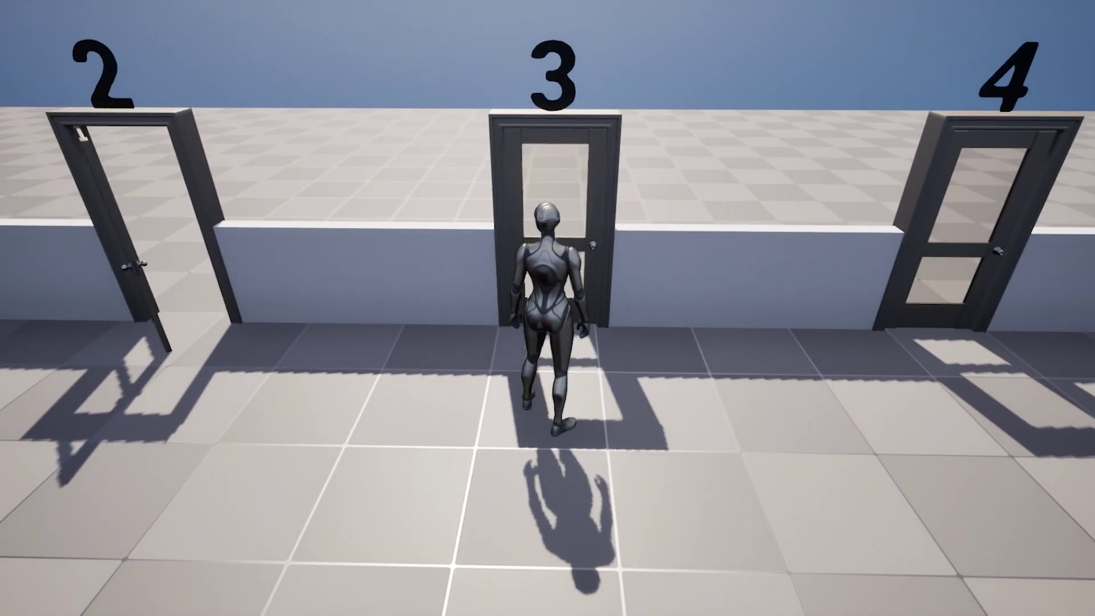
Playtest door 3 by opening it with the interact input and walking the character through.
{"action": "key", "text": "e"}
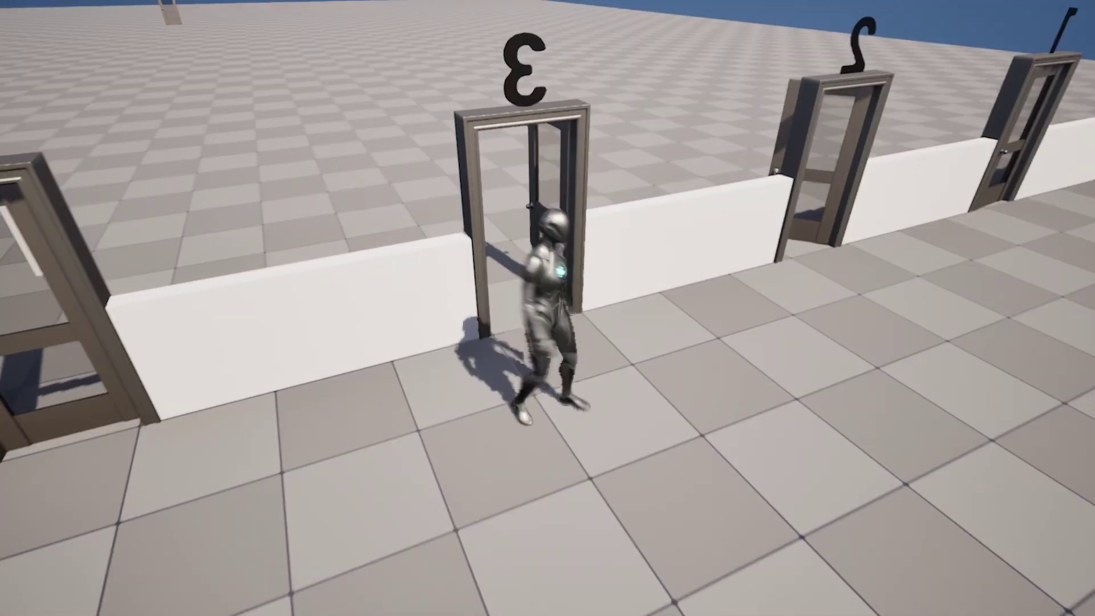
Create a new folder named door_03 inside the Doors folder.
{"action": "right_click", "coordinate": [503, 512]}
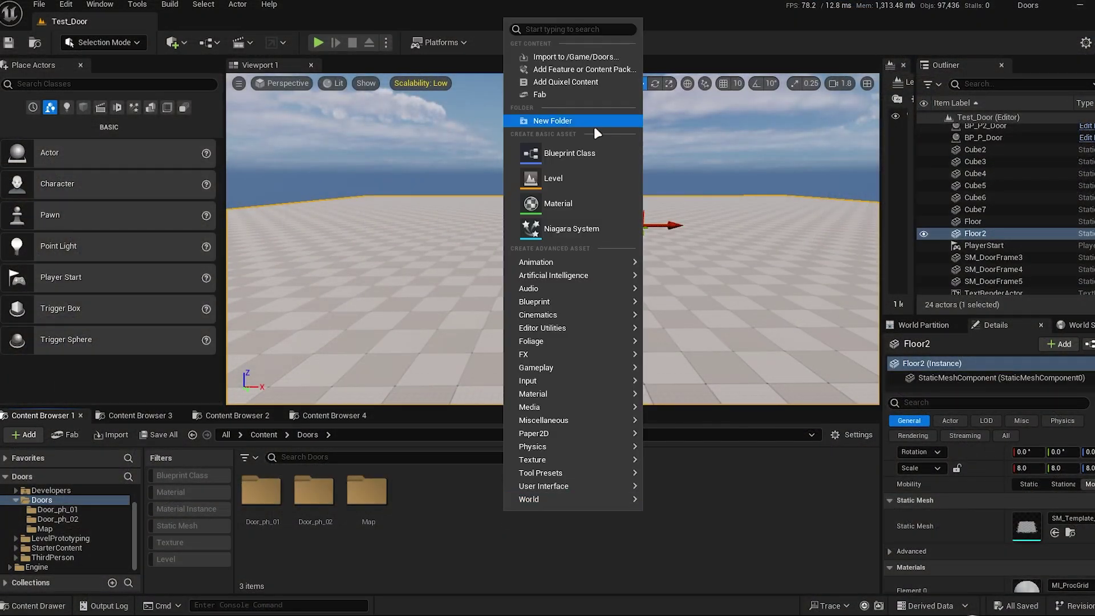
{"action": "left_click", "coordinate": [593, 123]}
{"action": "type", "text": "d"}
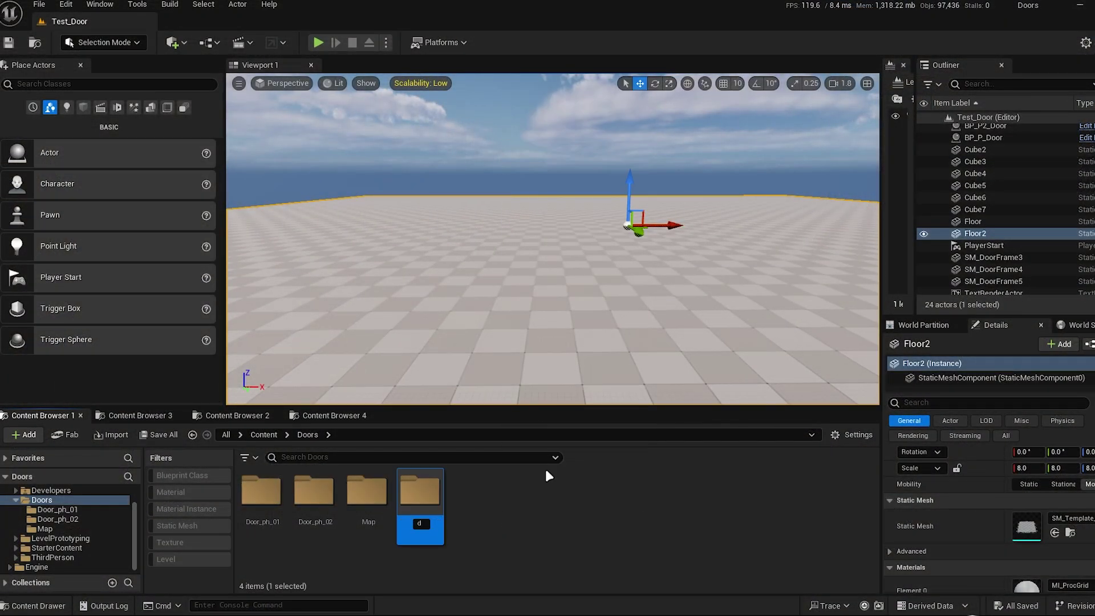
{"action": "type", "text": "oor_03"}
{"action": "key", "text": "Return"}
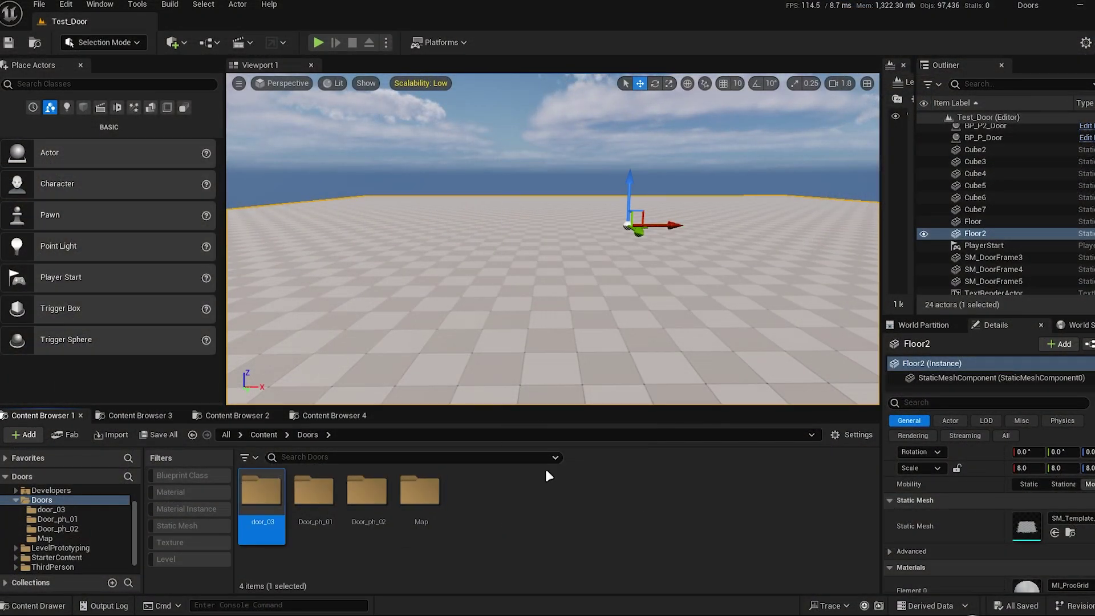
Create a Blueprint Class named BP_Door_03 in the door_03 folder and open it for editing.
{"action": "double_click", "coordinate": [262, 491]}
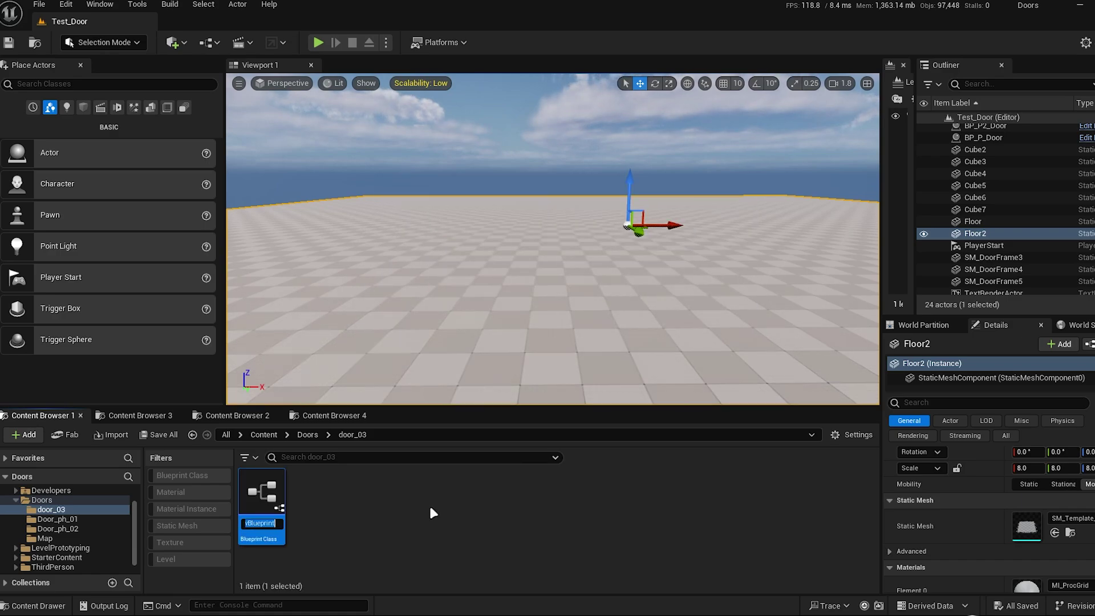
{"action": "type", "text": "BP_Door_03"}
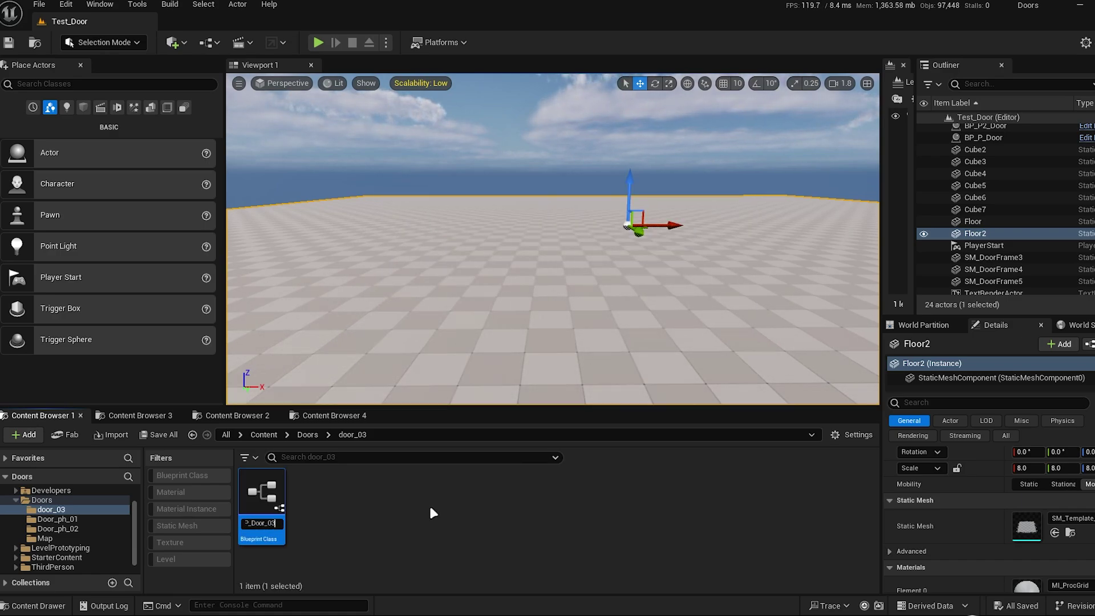
{"action": "key", "text": "Return"}
{"action": "double_click", "coordinate": [262, 491]}
Find the SM_Door static mesh by searching for "door" and add it to BP_Door_03 as a component.
{"action": "key", "text": "ctrl+space"}
{"action": "type", "text": "door"}
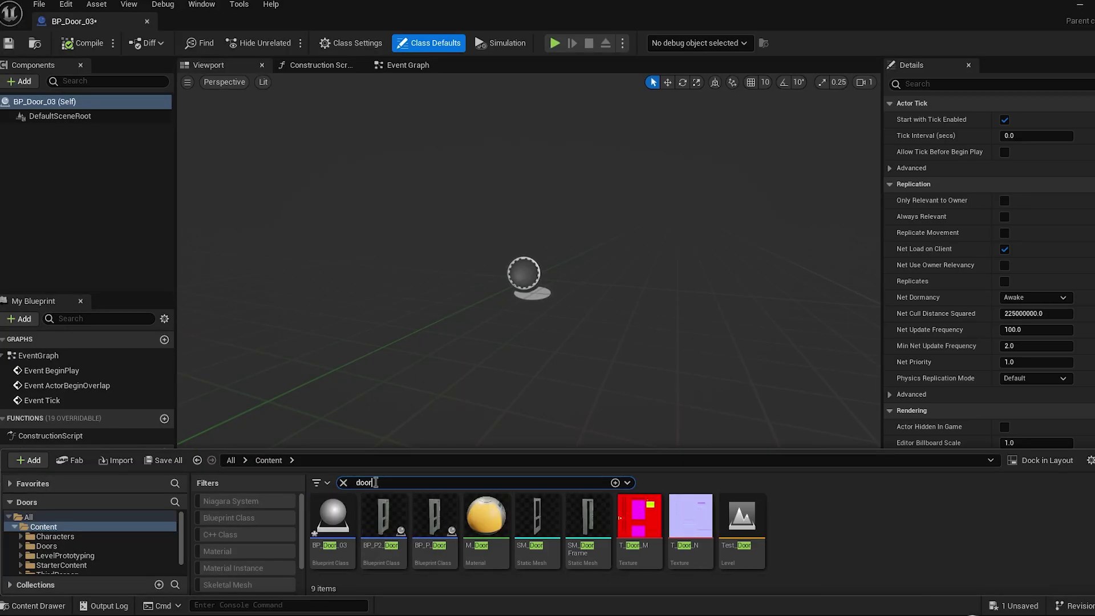
{"action": "left_click_drag", "start_coordinate": [536, 516], "coordinate": [59, 102]}
Add a Box collision component to BP_Door_03.
{"action": "left_click", "coordinate": [24, 81]}
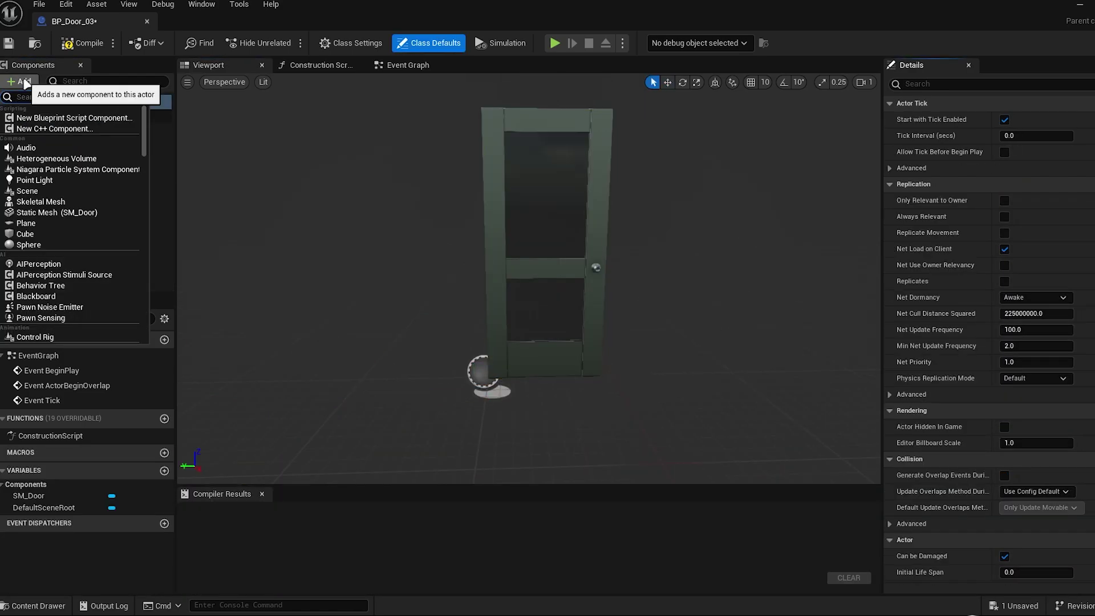
{"action": "type", "text": "box"}
{"action": "left_click", "coordinate": [65, 138]}
Scale the Box to about 3.9 × 2.06 × 3.9, position it around the door at about X 3.3, Y -45.8, Z 135, and save the compiled Blueprint.
{"action": "right_click_drag", "start_coordinate": [438, 384], "coordinate": [539, 384]}
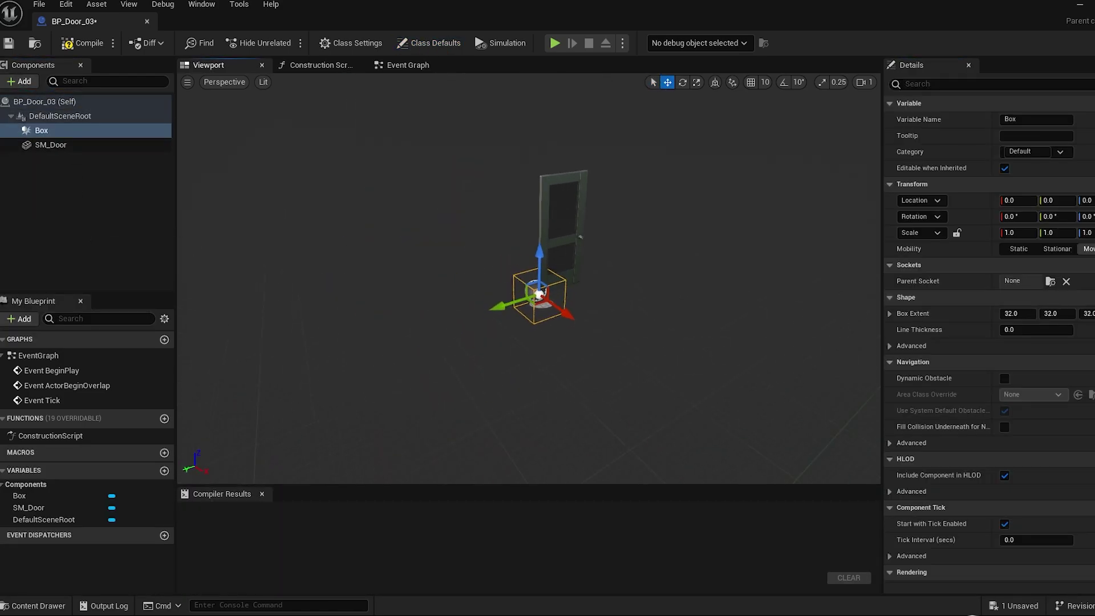
{"action": "key", "text": "w"}
{"action": "left_click_drag", "start_coordinate": [573, 292], "coordinate": [627, 293], "text": "alt"}
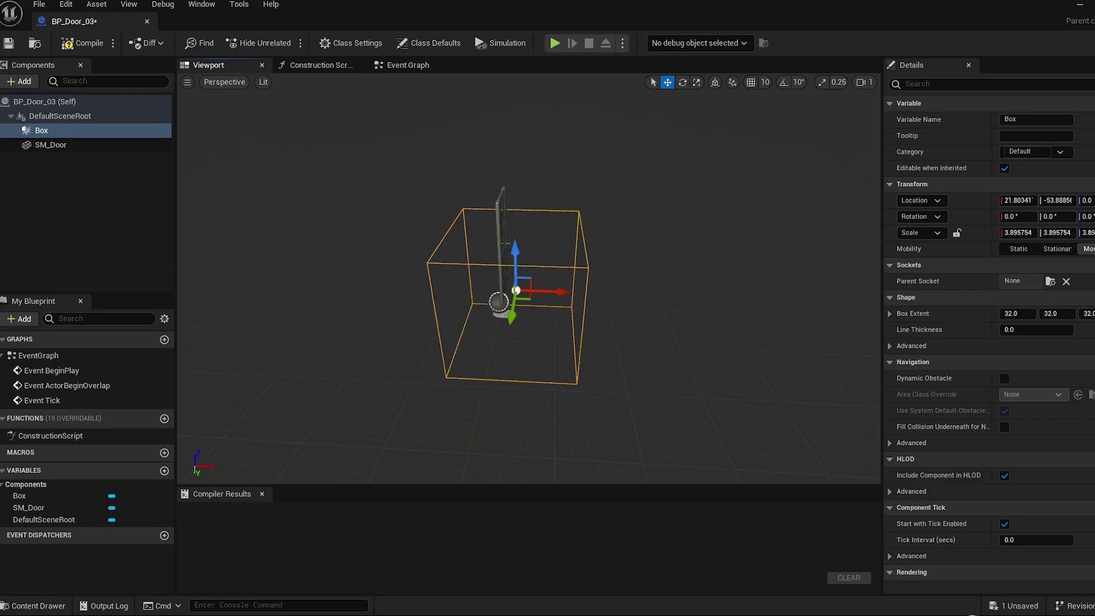
{"action": "left_click_drag", "start_coordinate": [520, 251], "coordinate": [524, 176]}
{"action": "mouse_move", "coordinate": [524, 176]}
{"action": "left_mouse_down", "text": "alt"}
{"action": "mouse_move", "coordinate": [444, 175]}
{"action": "mouse_move", "coordinate": [536, 188]}
{"action": "left_mouse_up", "text": "alt"}
{"action": "left_click_drag", "start_coordinate": [605, 248], "coordinate": [554, 255]}
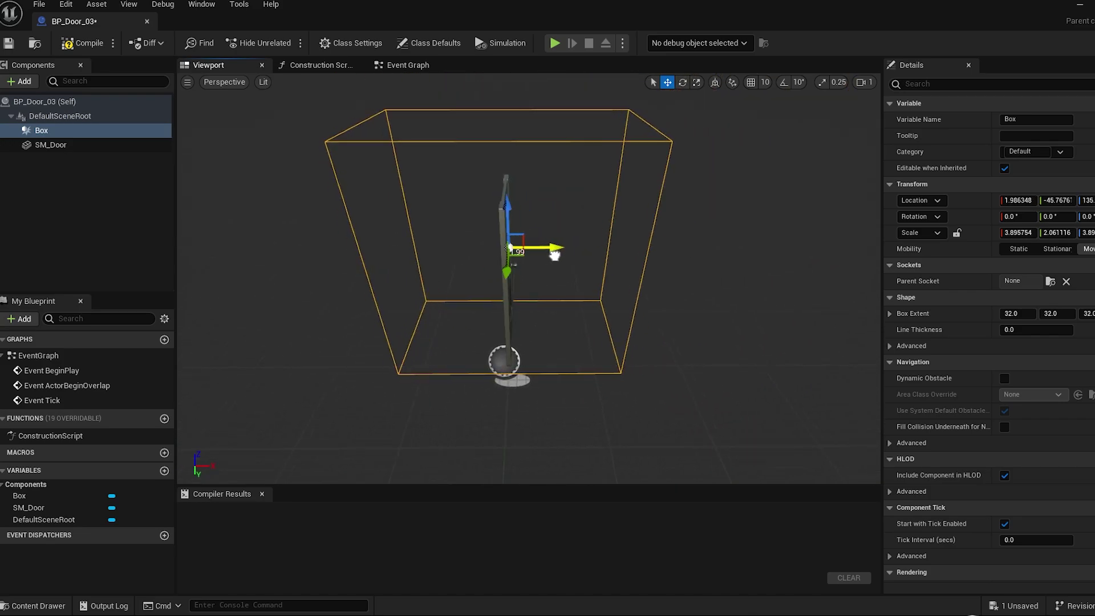
{"action": "left_click_drag", "start_coordinate": [812, 384], "coordinate": [644, 393], "text": "alt"}
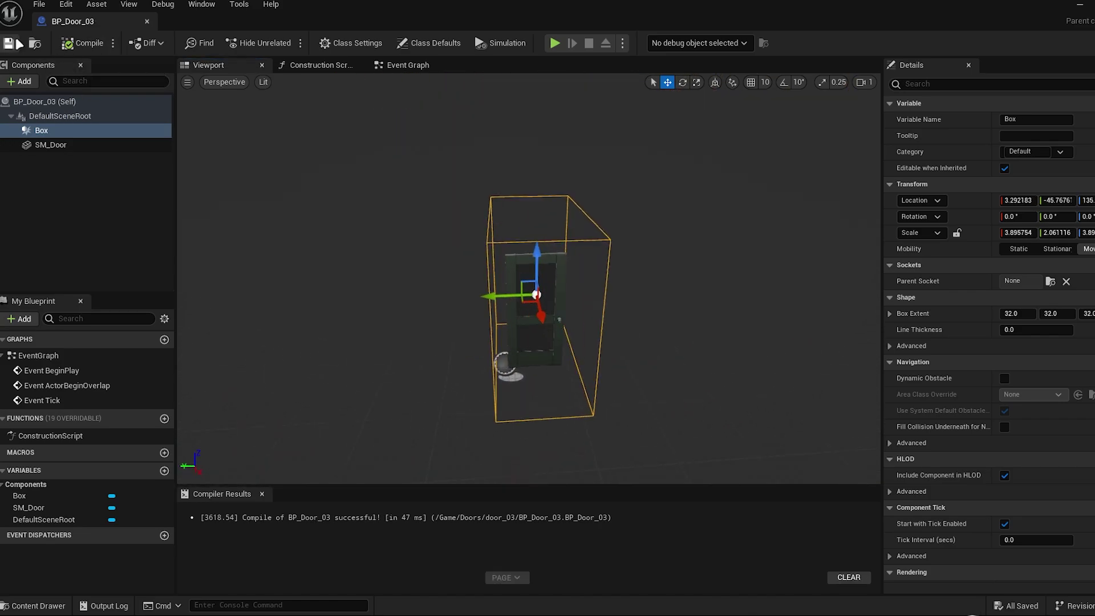
Add an OnComponentBeginOverlap event for the Box and place its node in free space in the Event Graph.
{"action": "right_click", "coordinate": [47, 139]}
{"action": "mouse_move", "coordinate": [100, 175]}
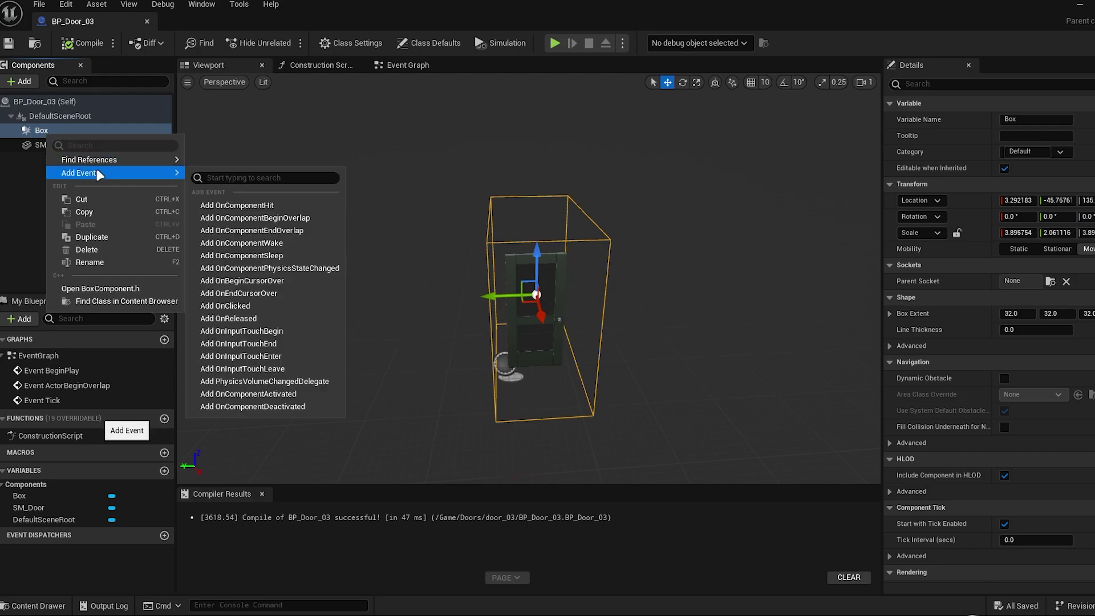
{"action": "left_click", "coordinate": [315, 220]}
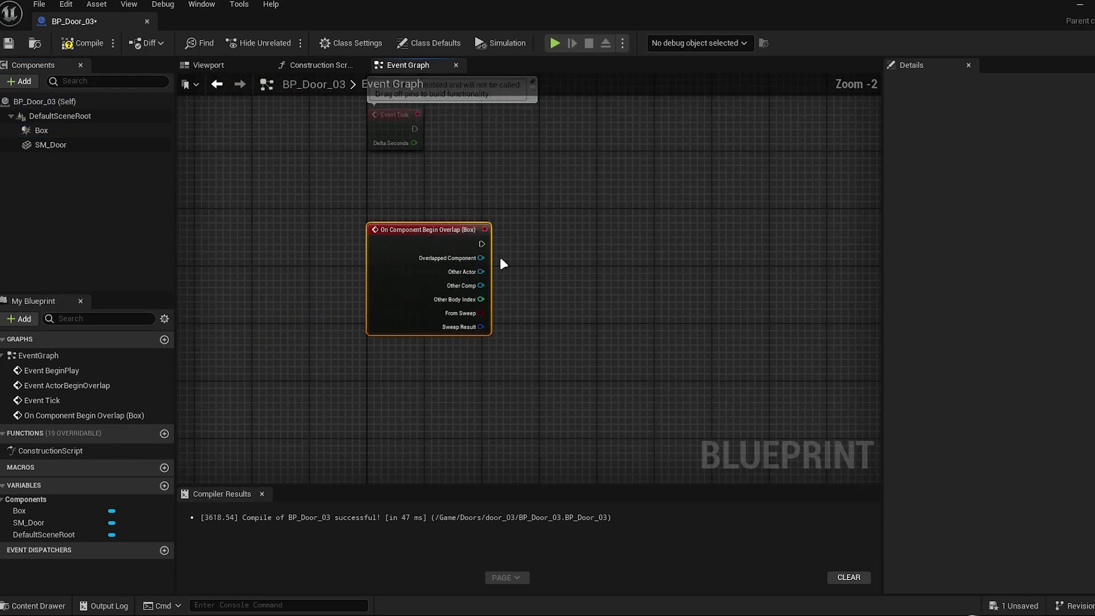
{"action": "left_click_drag", "start_coordinate": [413, 243], "coordinate": [415, 297]}
{"action": "right_click_drag", "start_coordinate": [622, 341], "coordinate": [609, 245]}
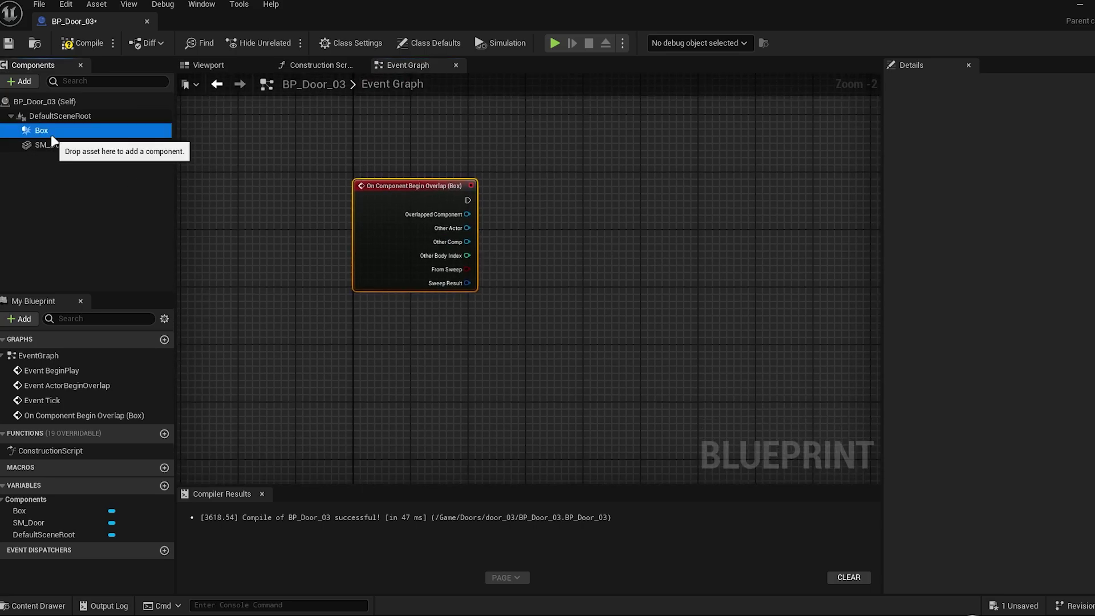
Add an OnComponentEndOverlap event for the Box and place its node below the Begin Overlap node.
{"action": "left_click", "coordinate": [52, 135]}
{"action": "right_click", "coordinate": [51, 137]}
{"action": "mouse_move", "coordinate": [83, 176]}
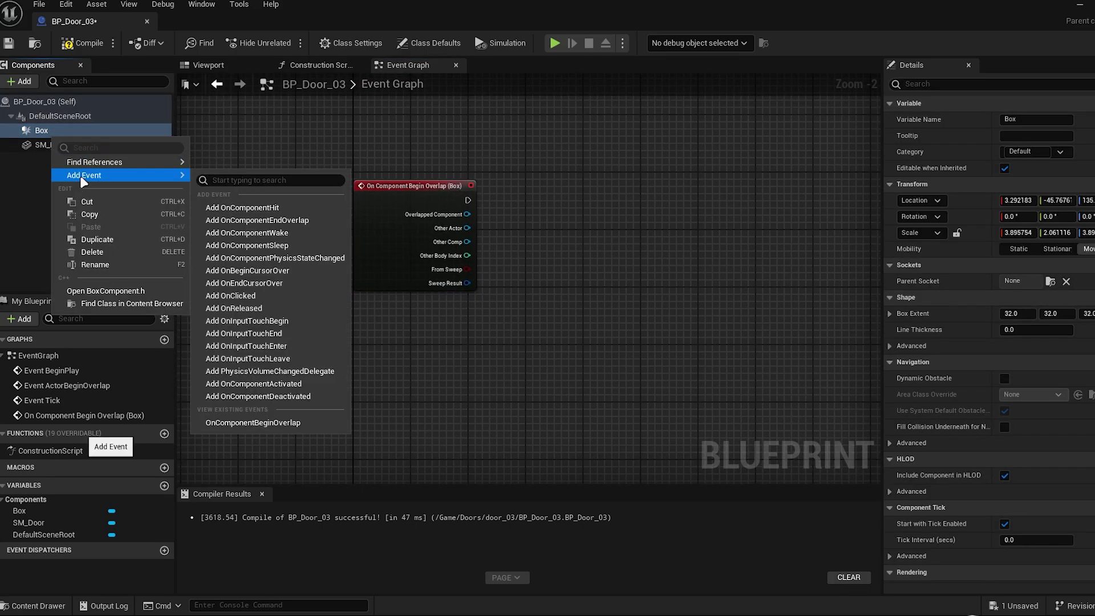
{"action": "left_click", "coordinate": [300, 227]}
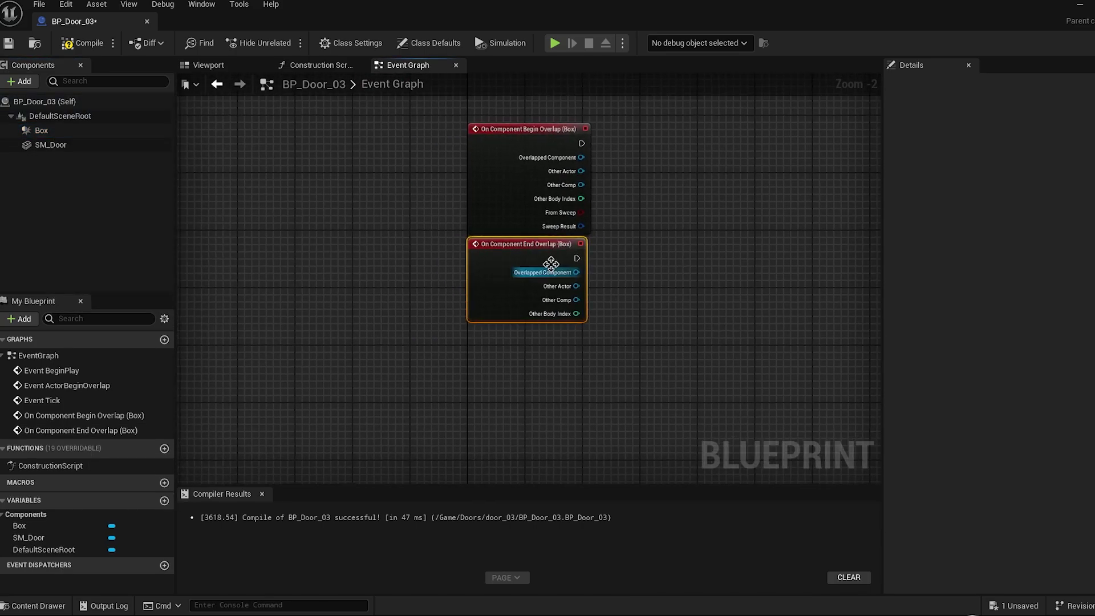
{"action": "left_click_drag", "start_coordinate": [532, 325], "coordinate": [531, 354]}
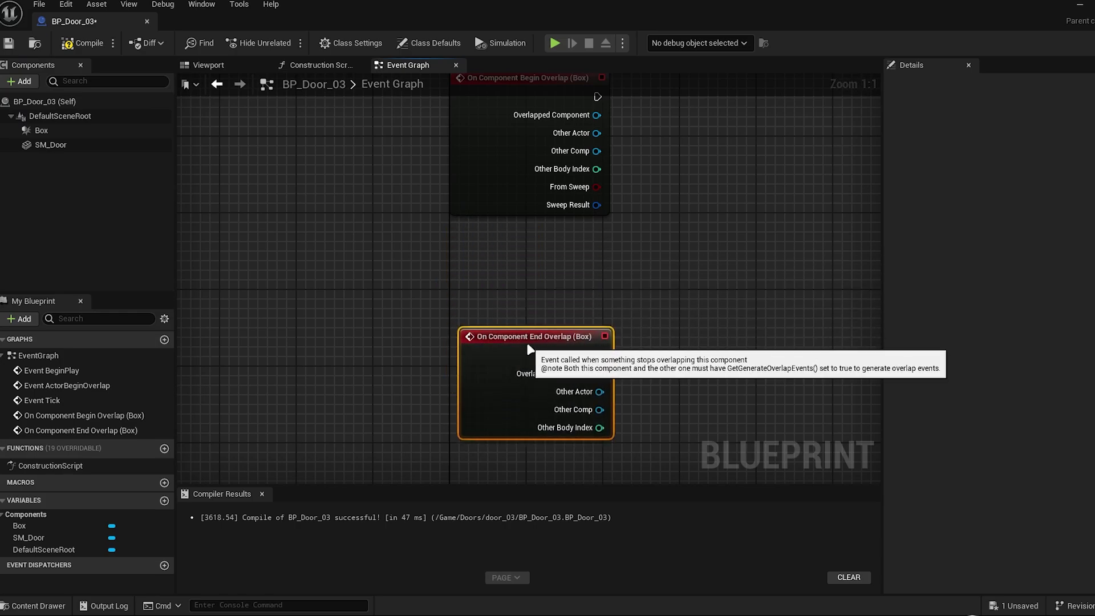
{"action": "left_click", "coordinate": [733, 300]}
Add an Enable Input node driven by the Box's Begin Overlap event.
{"action": "right_click_drag", "start_coordinate": [732, 301], "coordinate": [585, 320]}
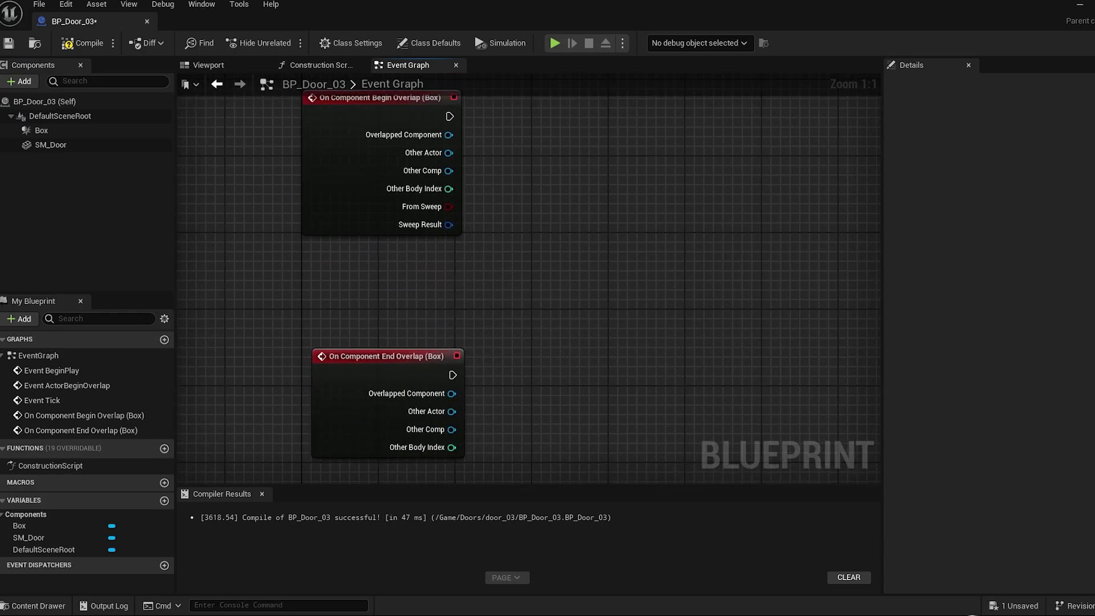
{"action": "right_click_drag", "start_coordinate": [478, 280], "coordinate": [415, 407]}
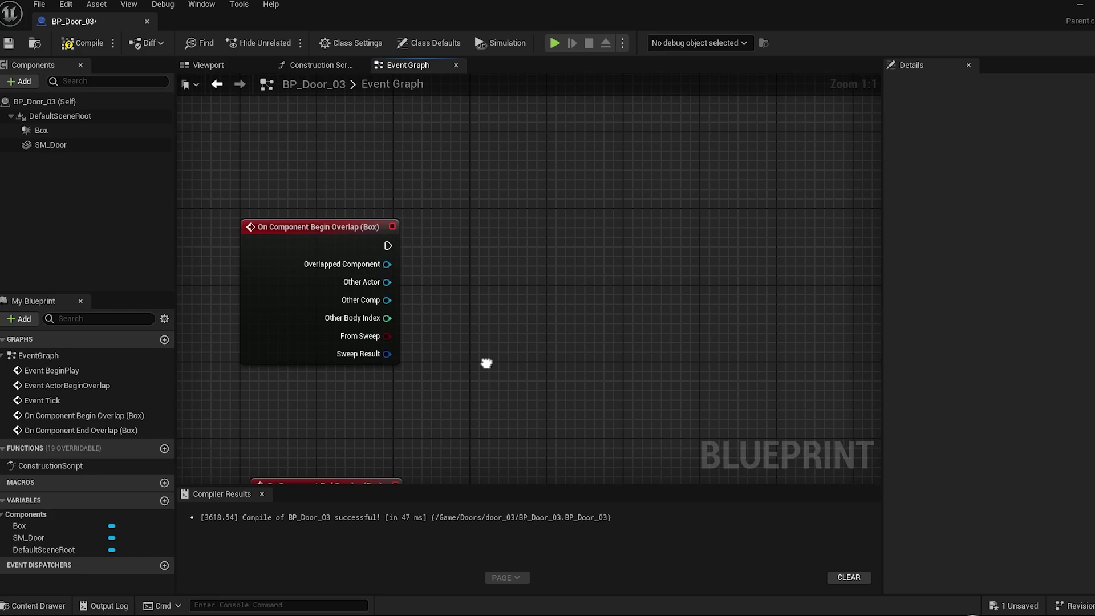
{"action": "left_click_drag", "start_coordinate": [387, 243], "coordinate": [620, 251]}
{"action": "type", "text": "enable"}
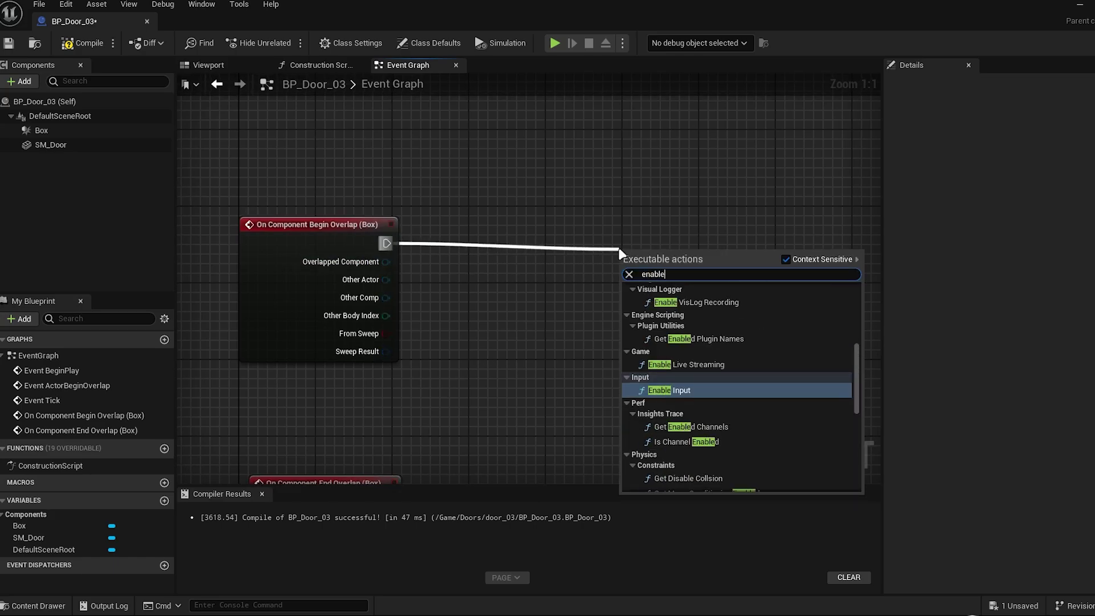
{"action": "key", "text": "Return"}
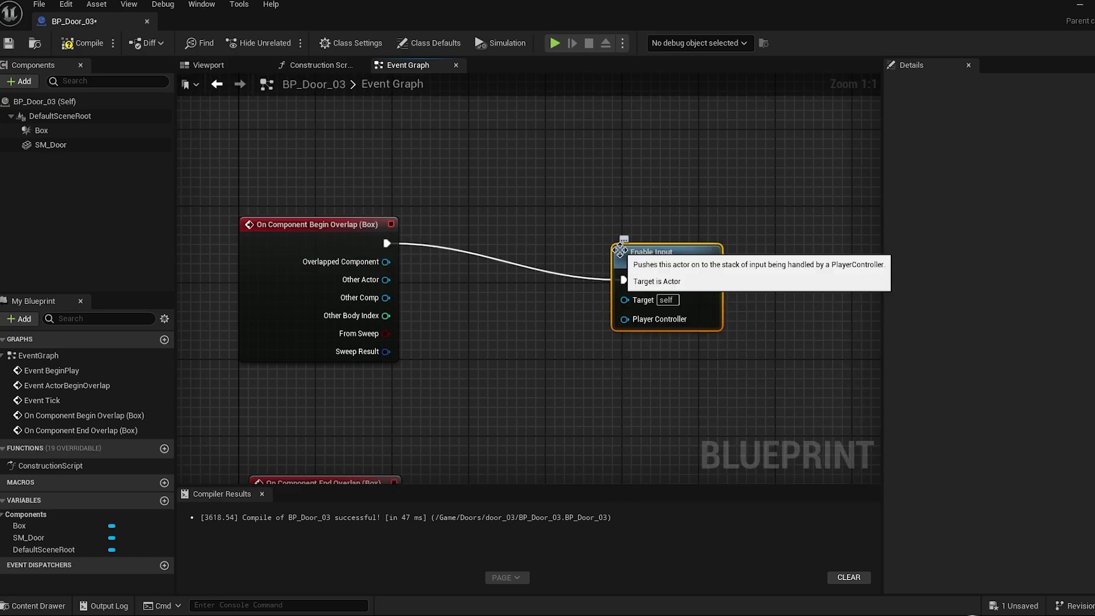
Add a Disable Input node driven by the Box's End Overlap event.
{"action": "right_click_drag", "start_coordinate": [433, 479], "coordinate": [445, 303]}
{"action": "left_click_drag", "start_coordinate": [515, 358], "coordinate": [638, 360]}
{"action": "type", "text": "disa"}
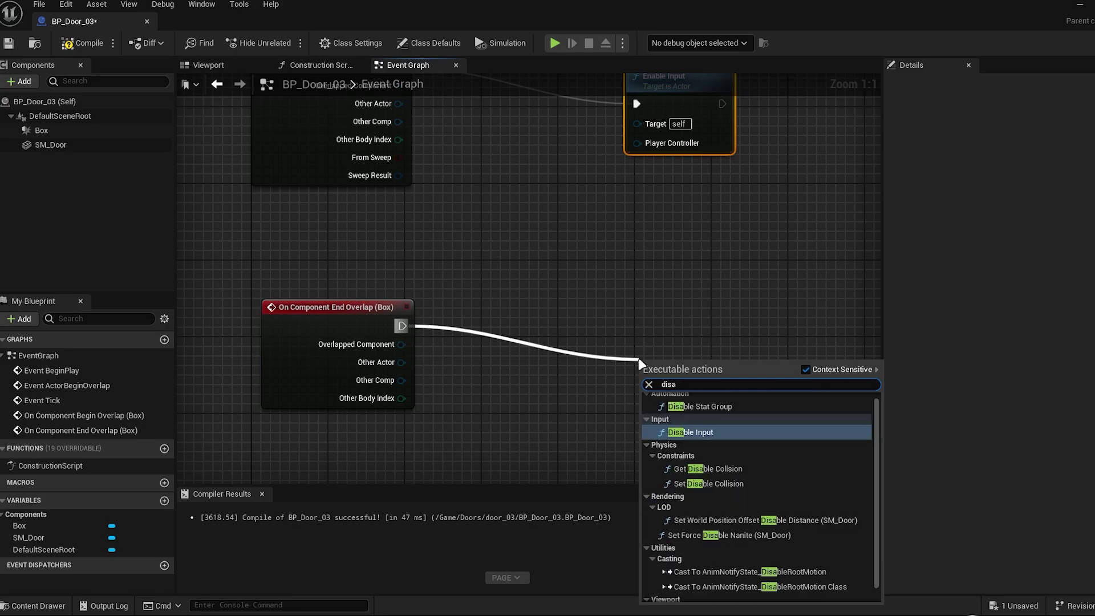
{"action": "key", "text": "Return"}
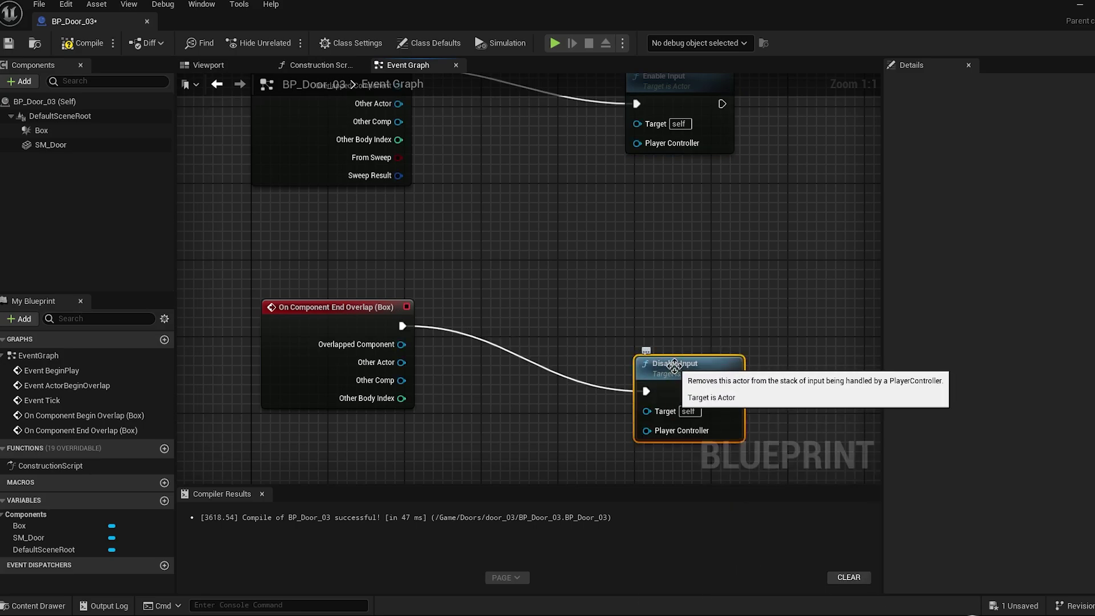
Add a Get Player Controller node and connect its Return Value to the Player Controller of both Enable Input and Disable Input.
{"action": "right_click_drag", "start_coordinate": [700, 275], "coordinate": [643, 315]}
{"action": "left_click_drag", "start_coordinate": [580, 183], "coordinate": [495, 230]}
{"action": "type", "text": "get"}
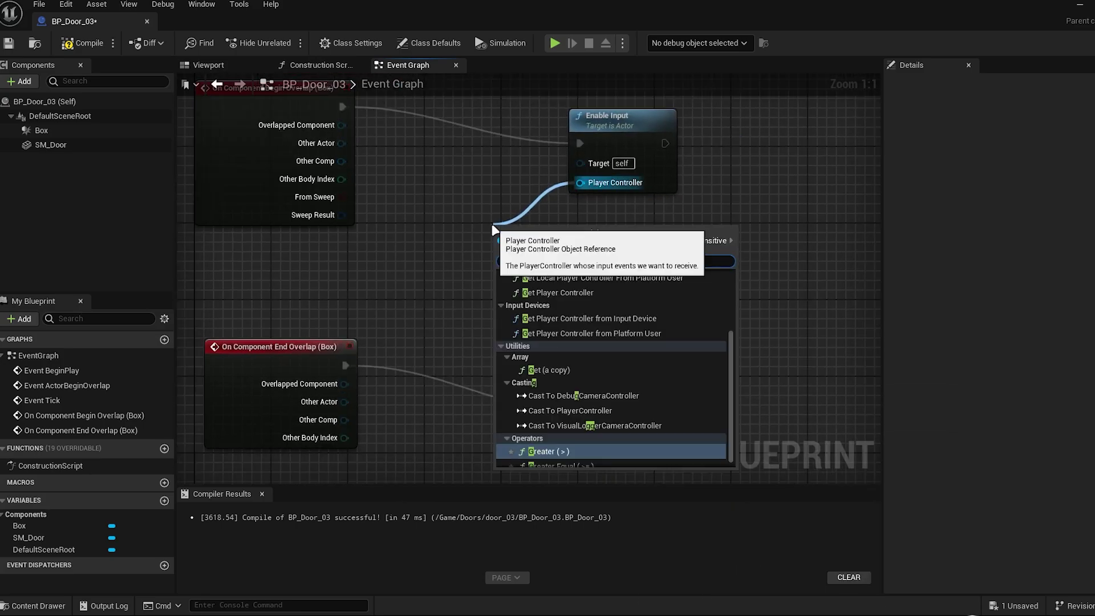
{"action": "key", "text": "Return"}
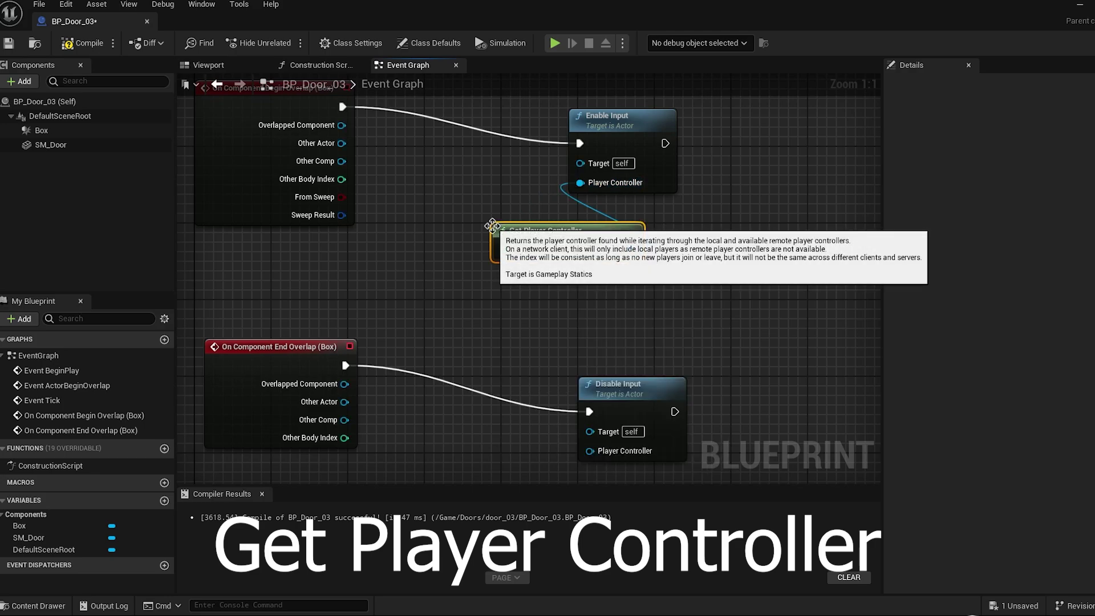
{"action": "left_click_drag", "start_coordinate": [541, 240], "coordinate": [407, 255]}
{"action": "left_click_drag", "start_coordinate": [496, 267], "coordinate": [515, 303]}
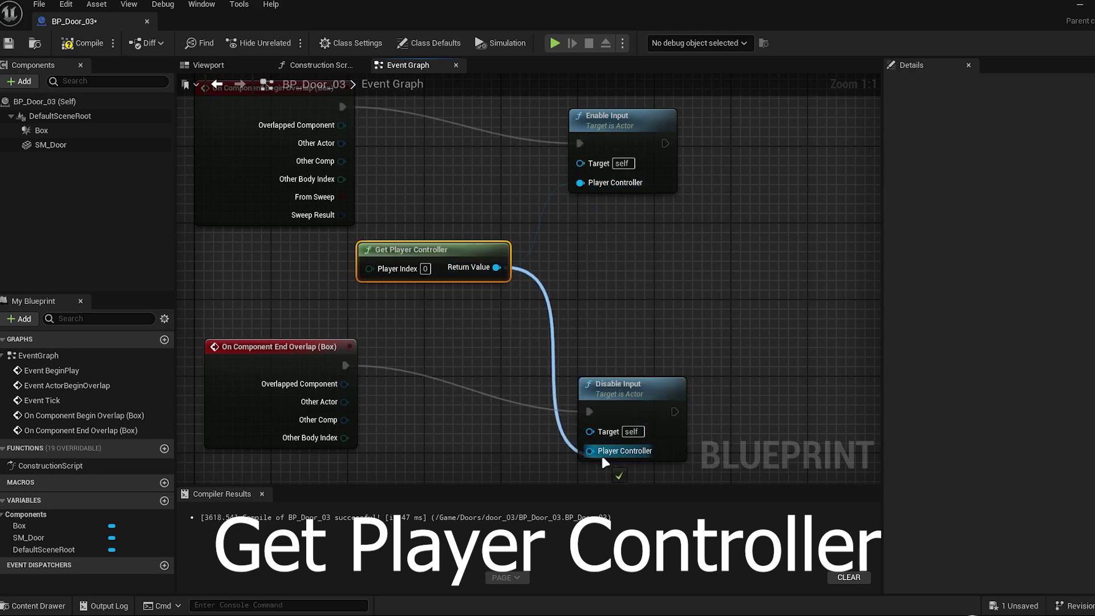
{"action": "left_click_drag", "start_coordinate": [602, 457], "coordinate": [600, 455]}
{"action": "scroll", "coordinate": [679, 258], "scroll_direction": "down", "scroll_amount": 1}
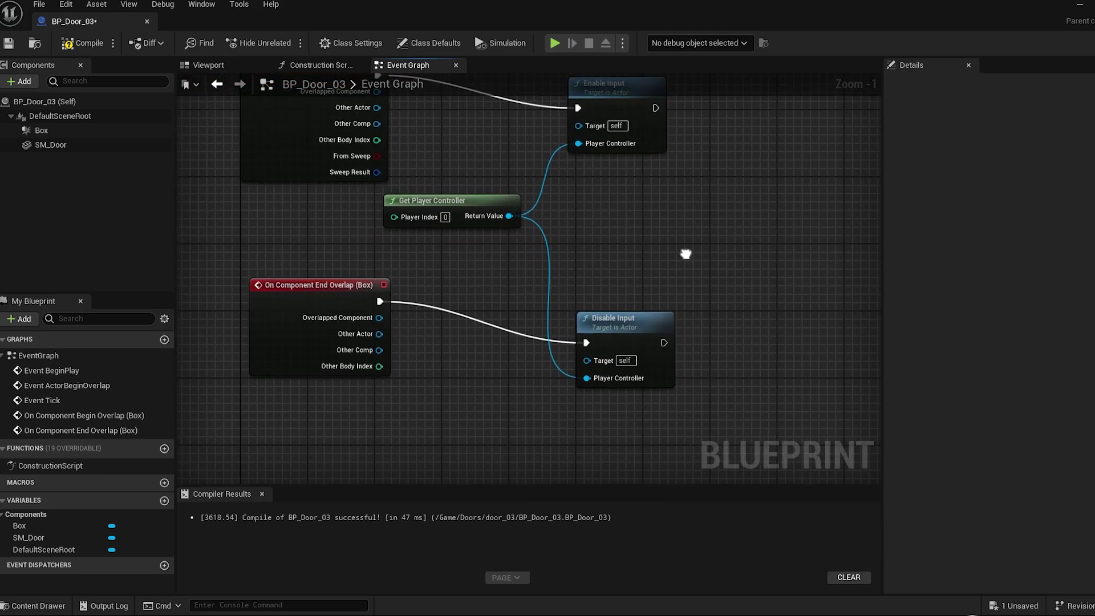